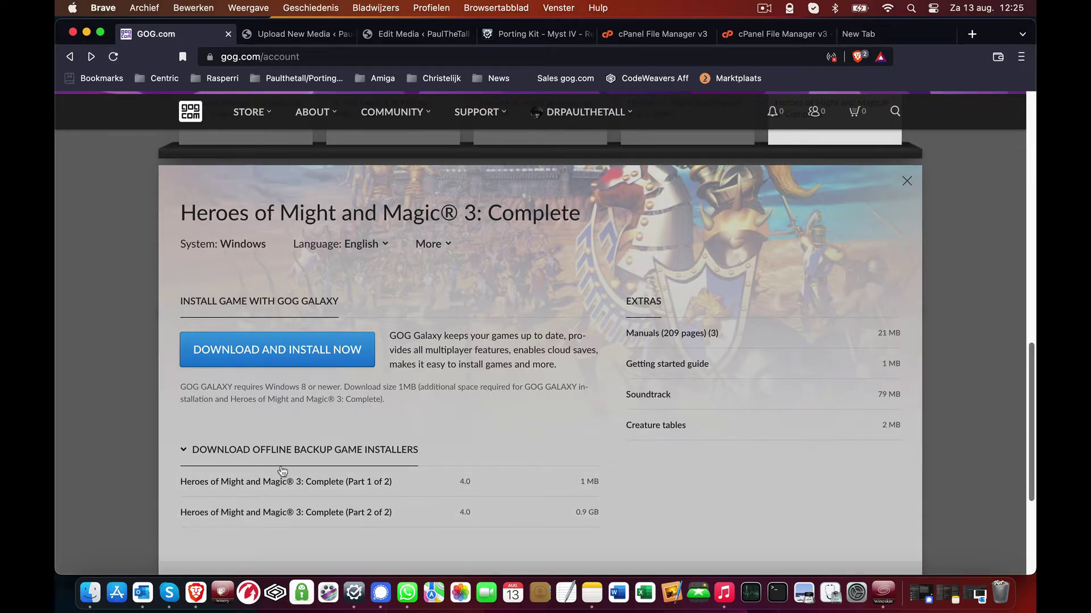
- Switch to Porting Kit and start the Heroes of Might and Magic 3 port installation, confirming the downloaded installer and keeping the wizard defaults
left_click(354, 596)
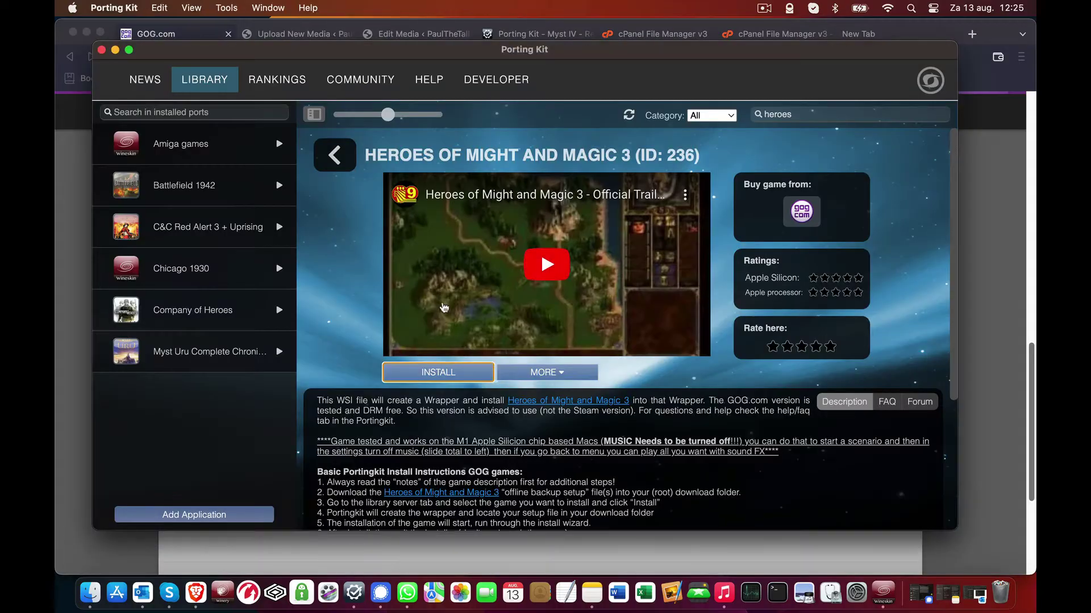
left_click(436, 373)
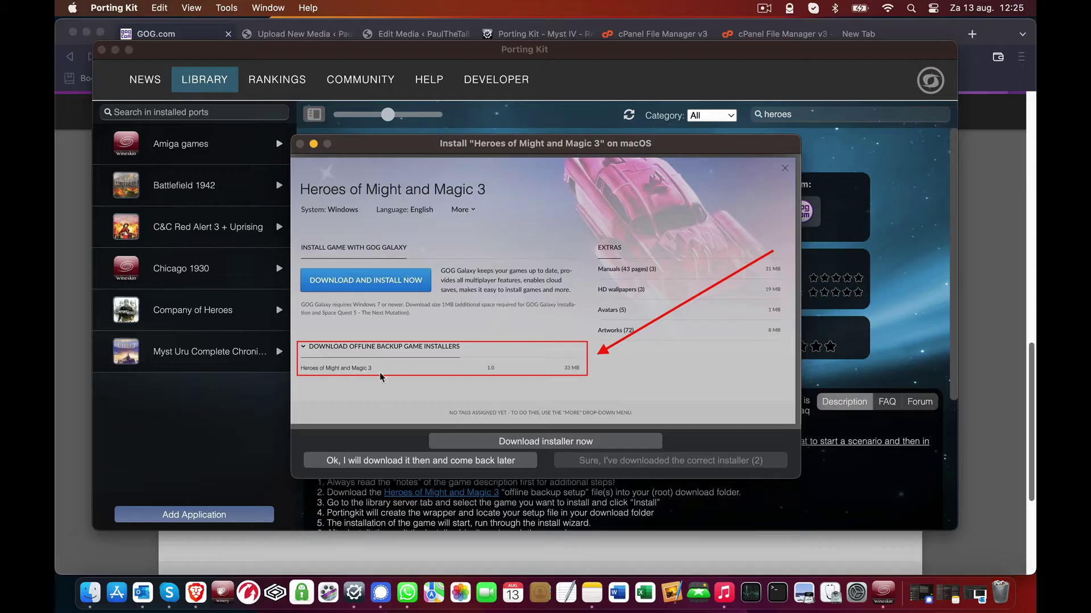
left_click(702, 461)
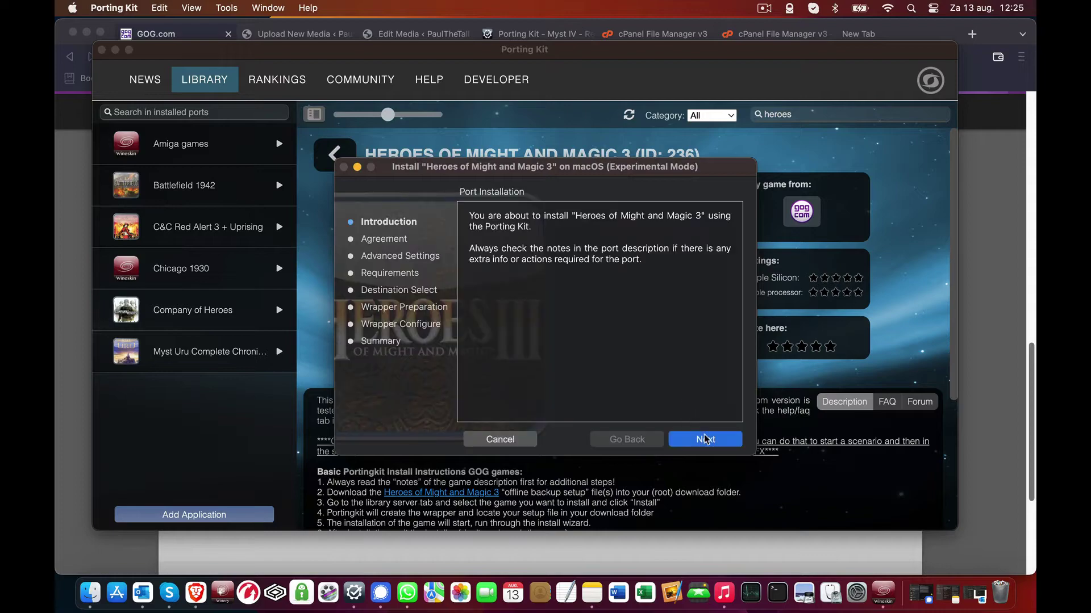
left_click(704, 439)
left_click(705, 440)
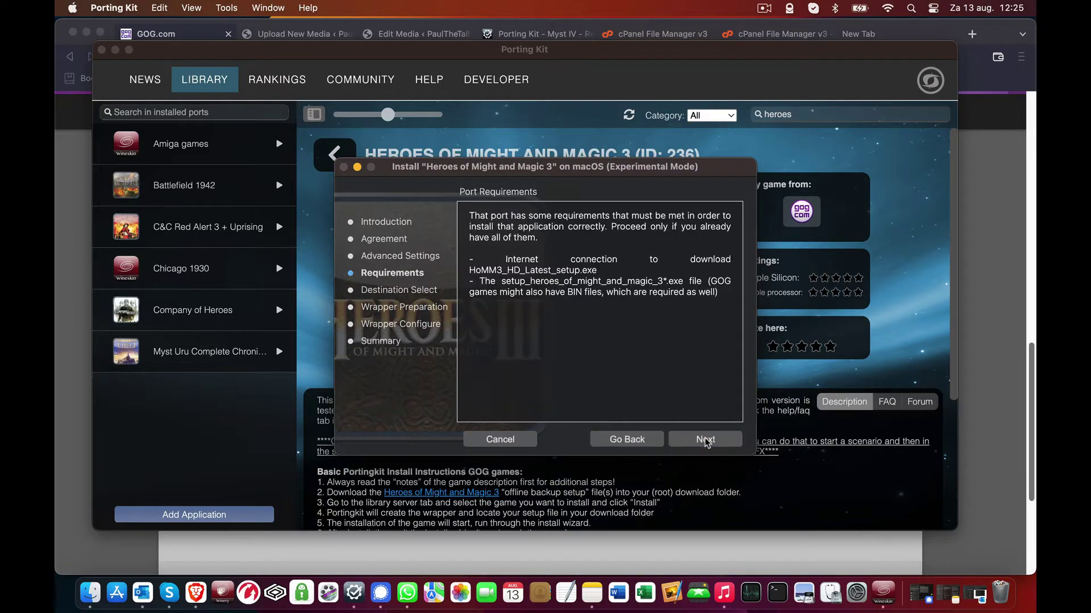
left_click(705, 440)
left_click(705, 441)
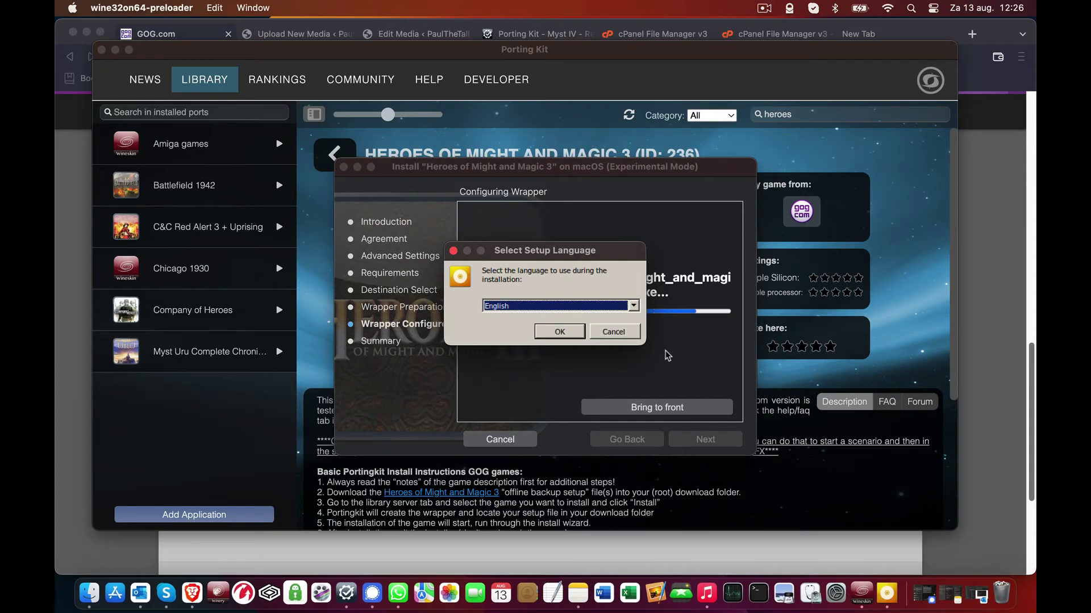
- Install Heroes of Might and Magic 3: Complete in English with the EULA accepted, and exit its setup without launching the game
left_click(550, 330)
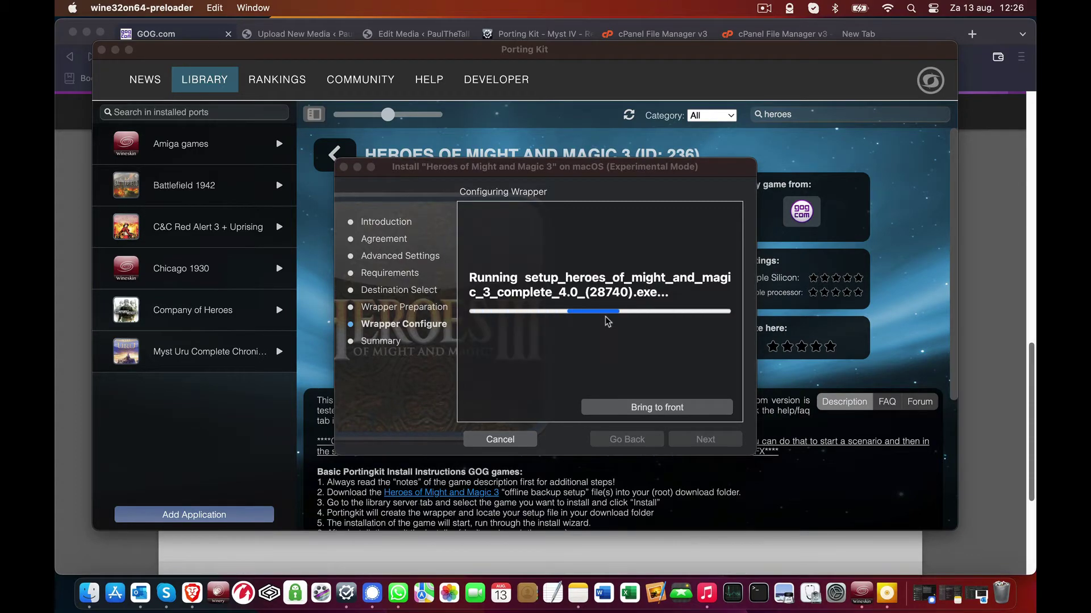
left_click(476, 424)
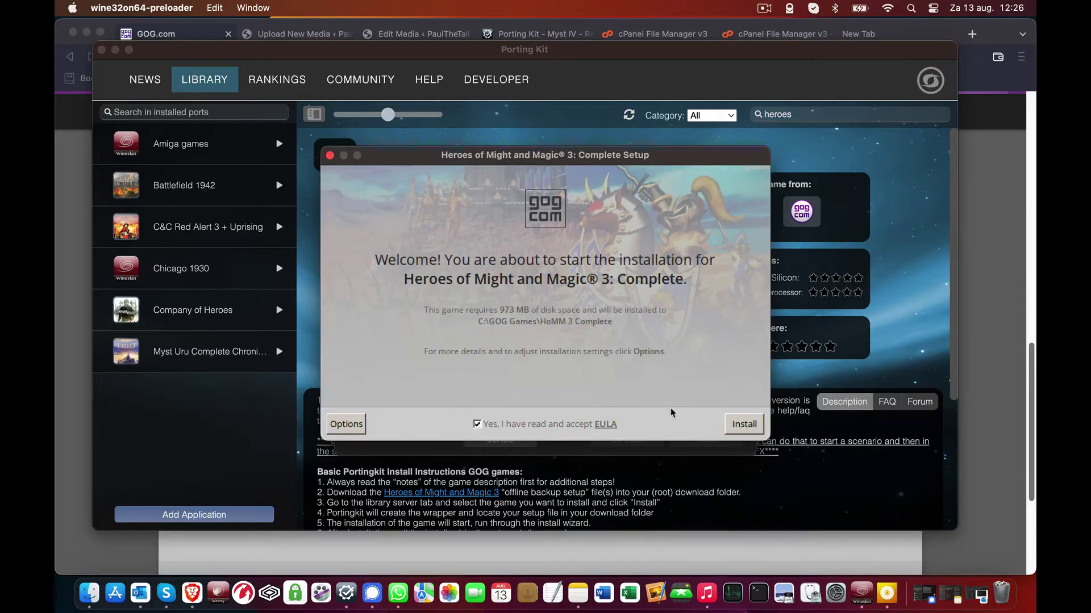
left_click(743, 430)
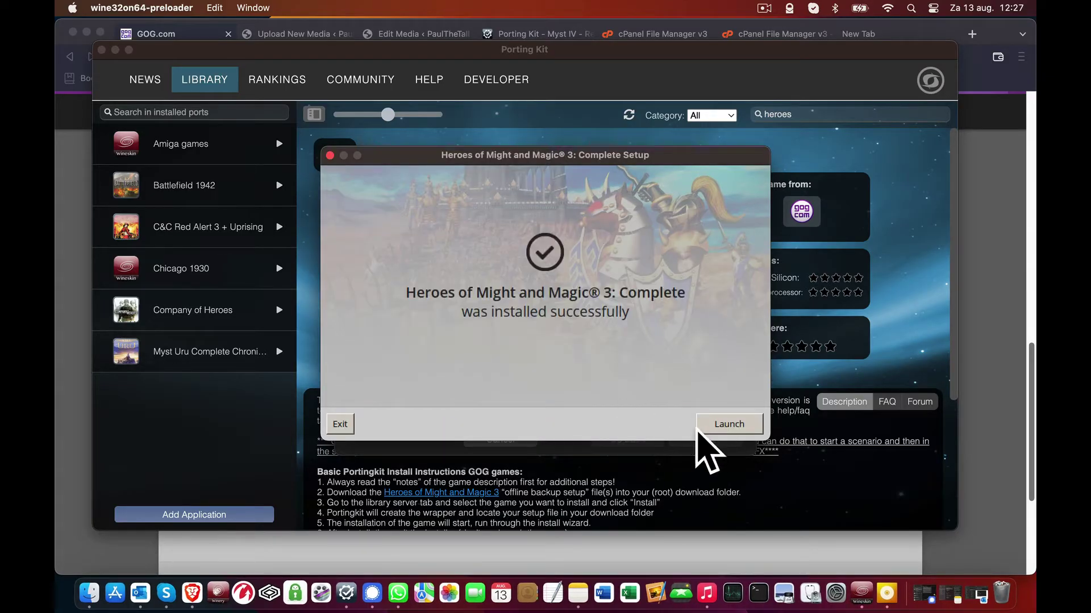
left_click(341, 424)
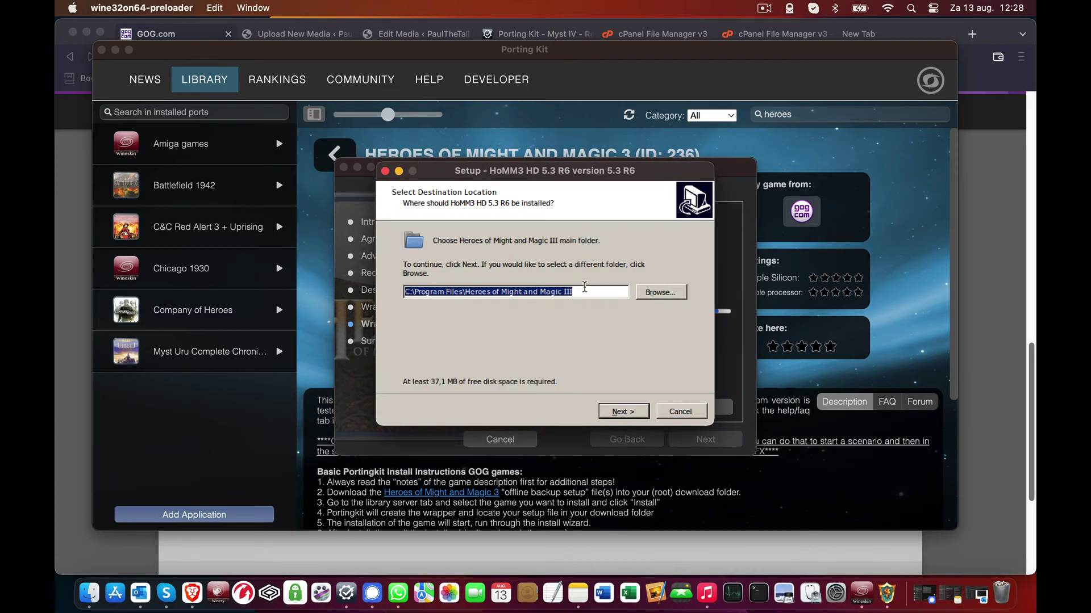
- Set the HoMM3 HD installation folder to C:\GOG Games\HoMM 3 Complete
left_click(670, 295)
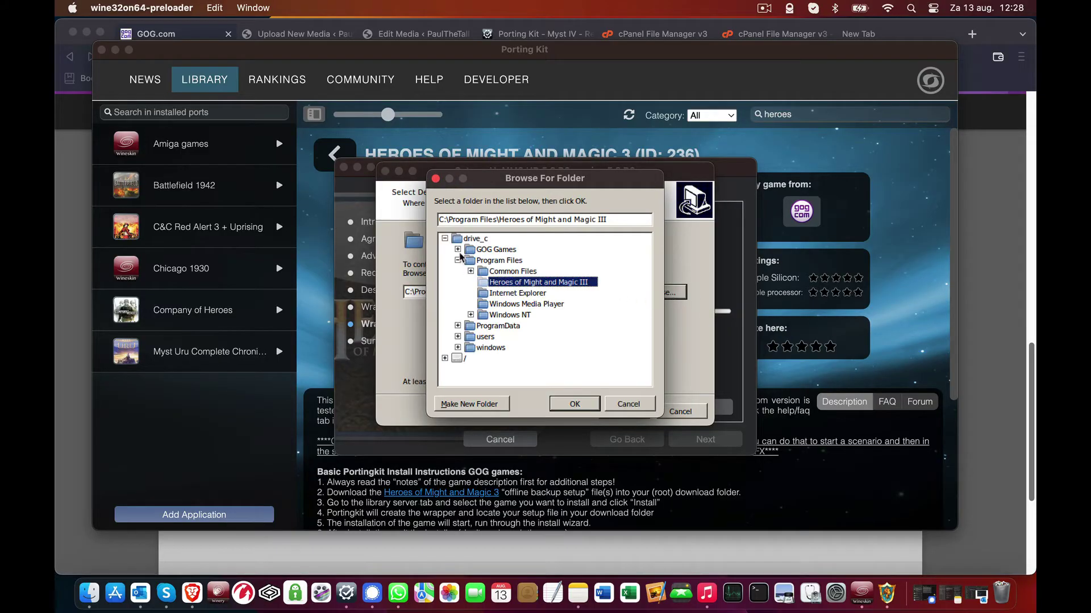
left_click(458, 249)
left_click(520, 260)
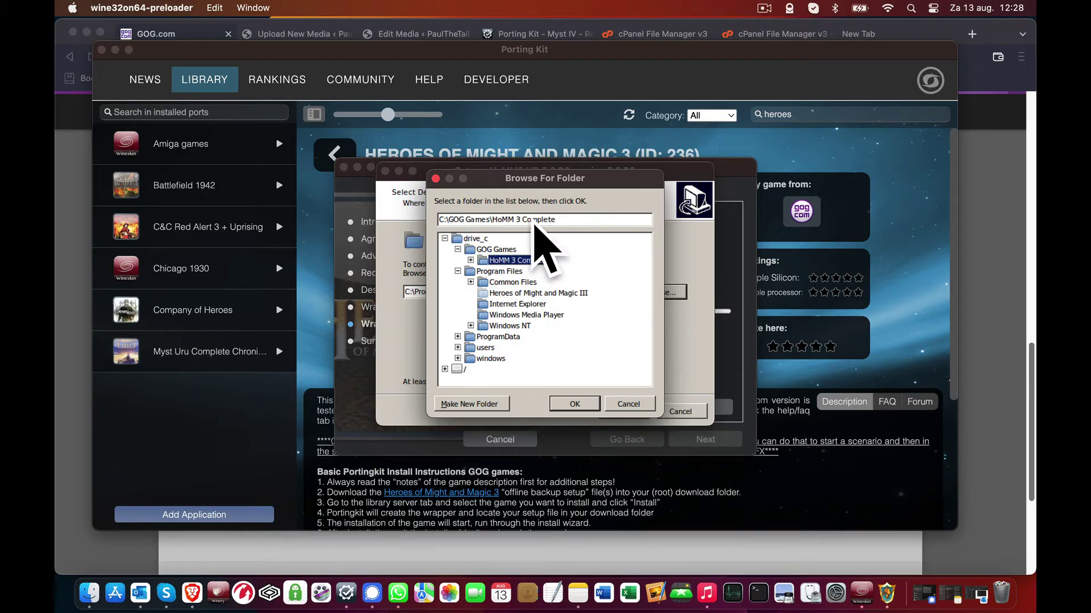
left_click(594, 404)
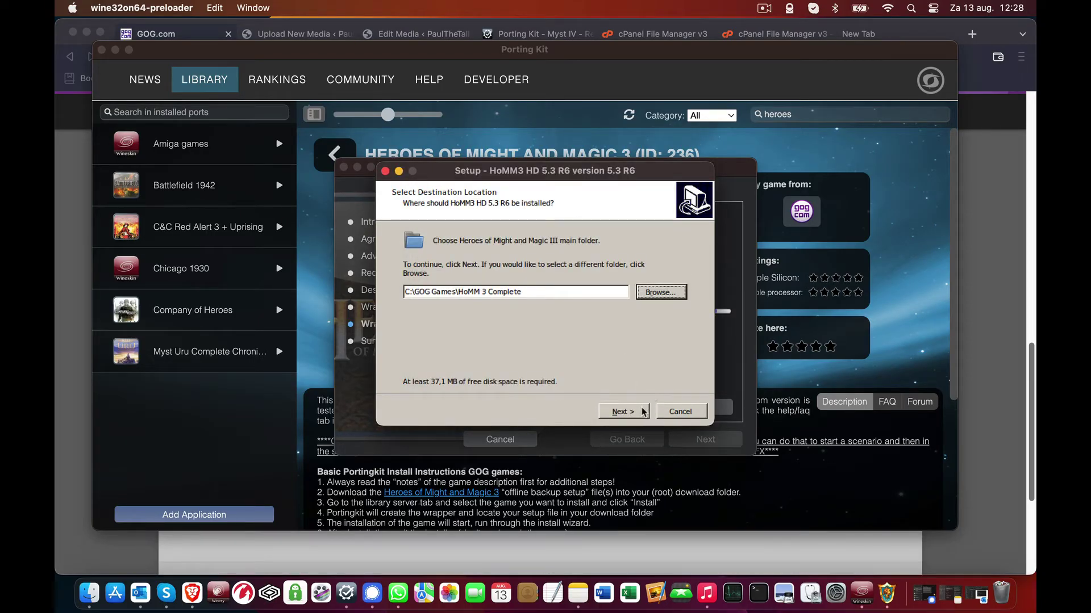
- Install HoMM3 HD without a desktop shortcut and finish its setup with Launch HoMM3 HD turned off
left_click(642, 411)
left_click(624, 412)
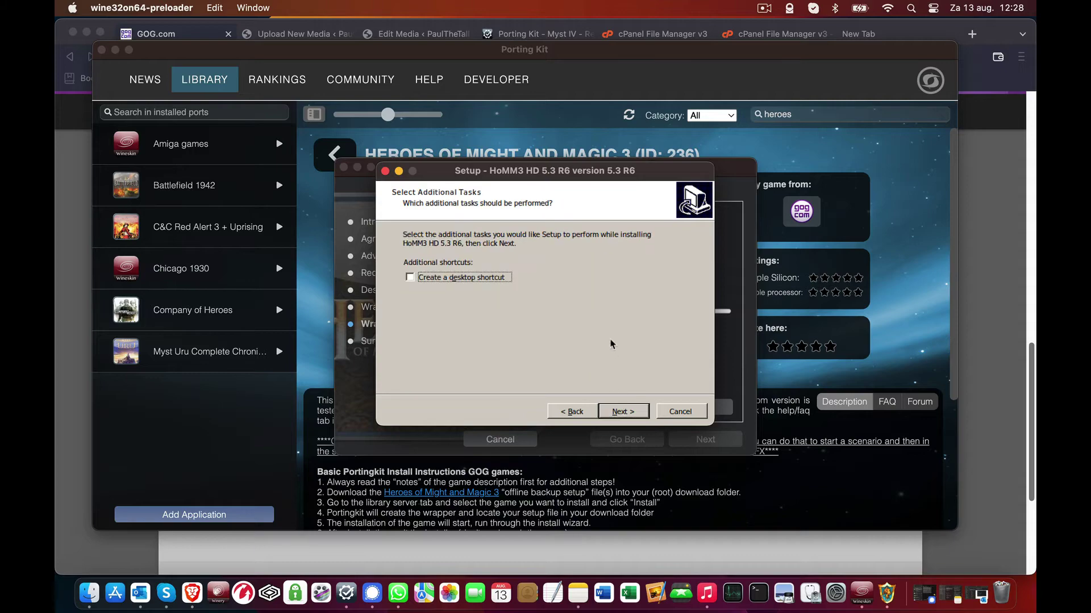
left_click(623, 411)
left_click(622, 410)
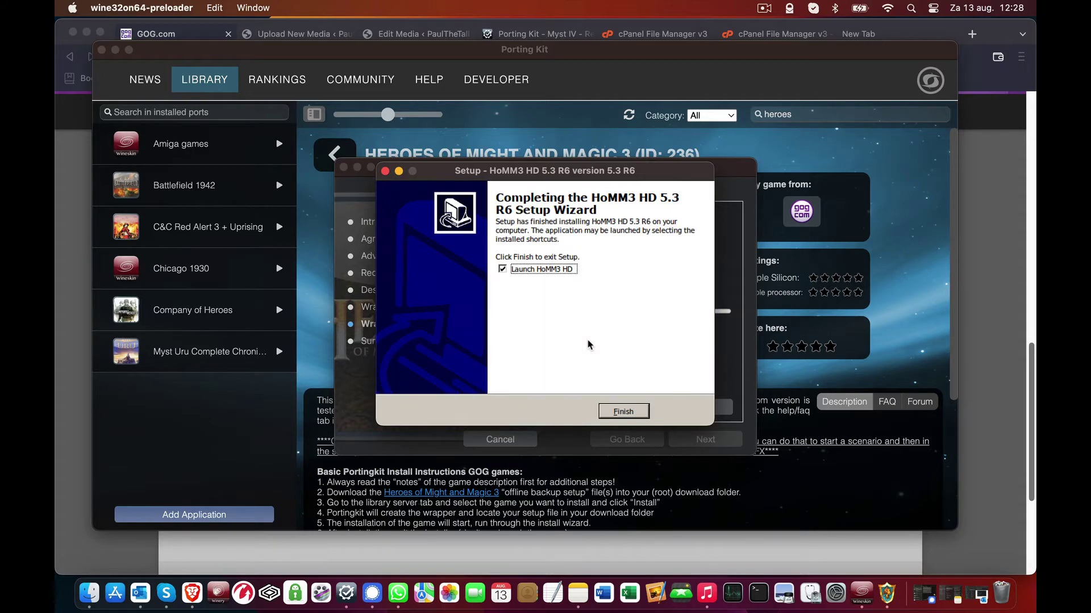
left_click(502, 270)
left_click(639, 412)
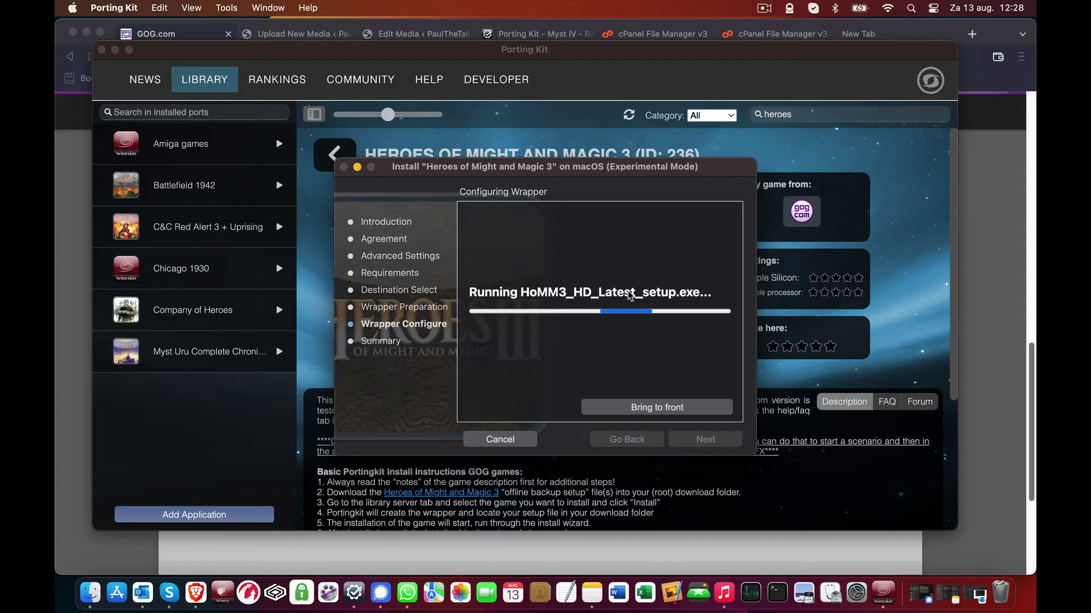
- Close the finished port installation wizard and play Heroes of Might and Magic 3, terminating the running Wine processes
left_click(705, 440)
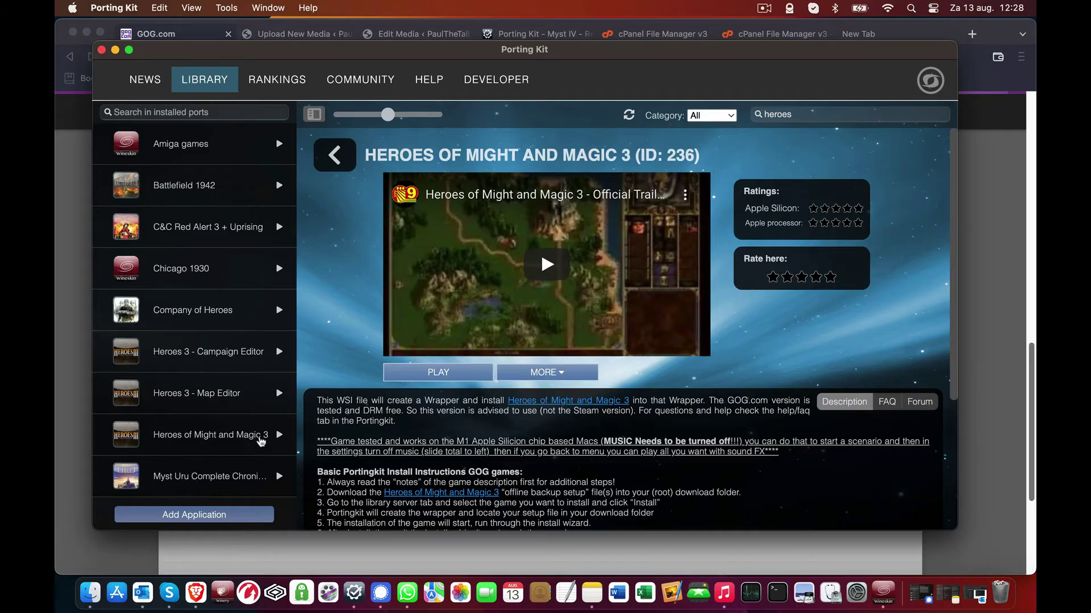
left_click(454, 374)
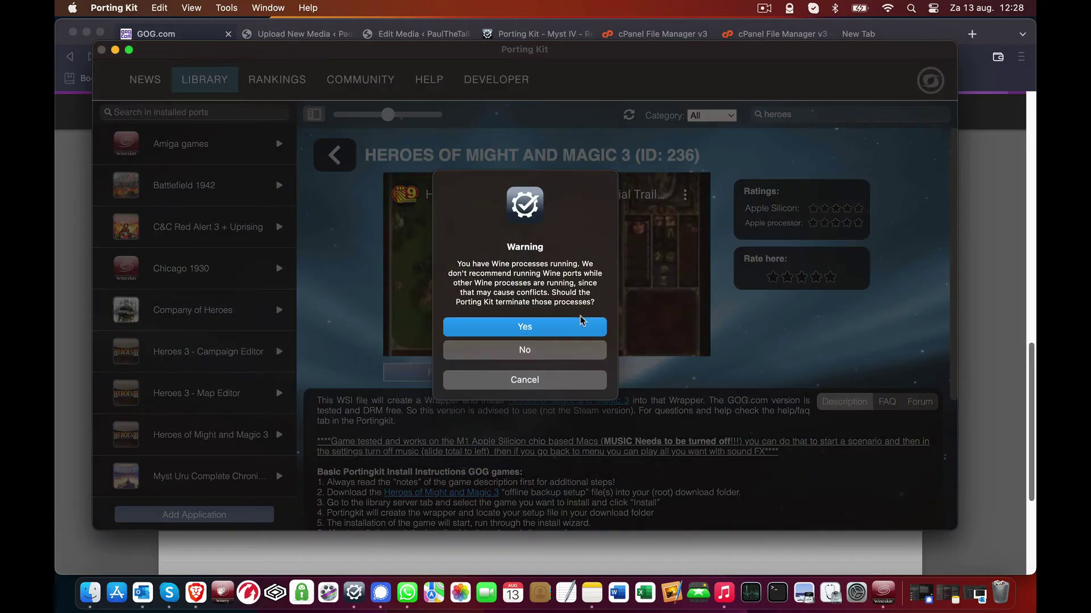
left_click(558, 327)
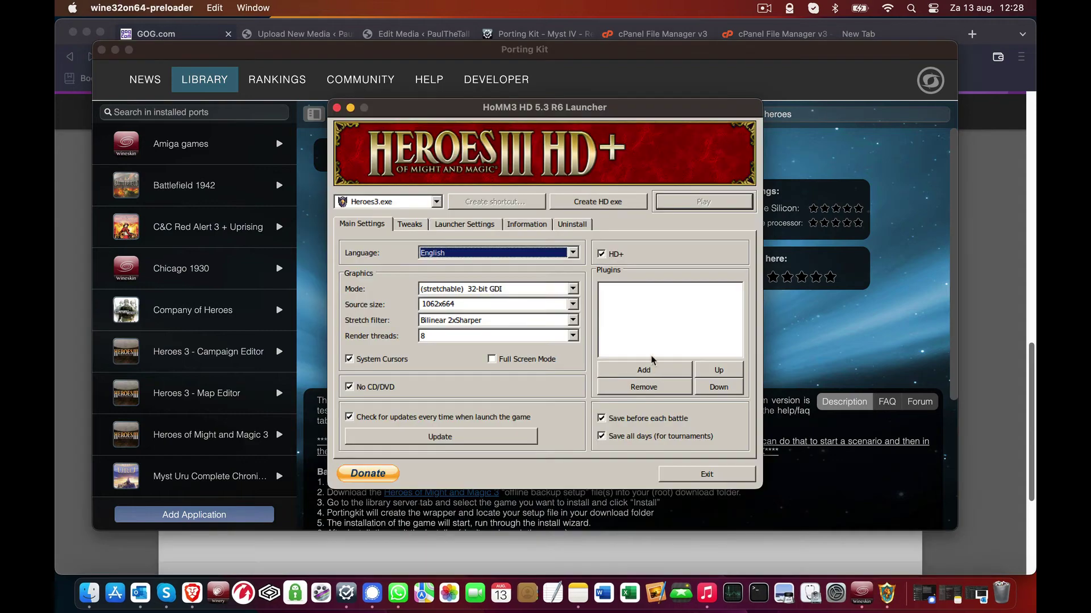
- Choose the 1062x664 source size in the HD launcher and create the HD executable as Heroes3 HD.exe in the HoMM 3 Complete folder
left_click(573, 305)
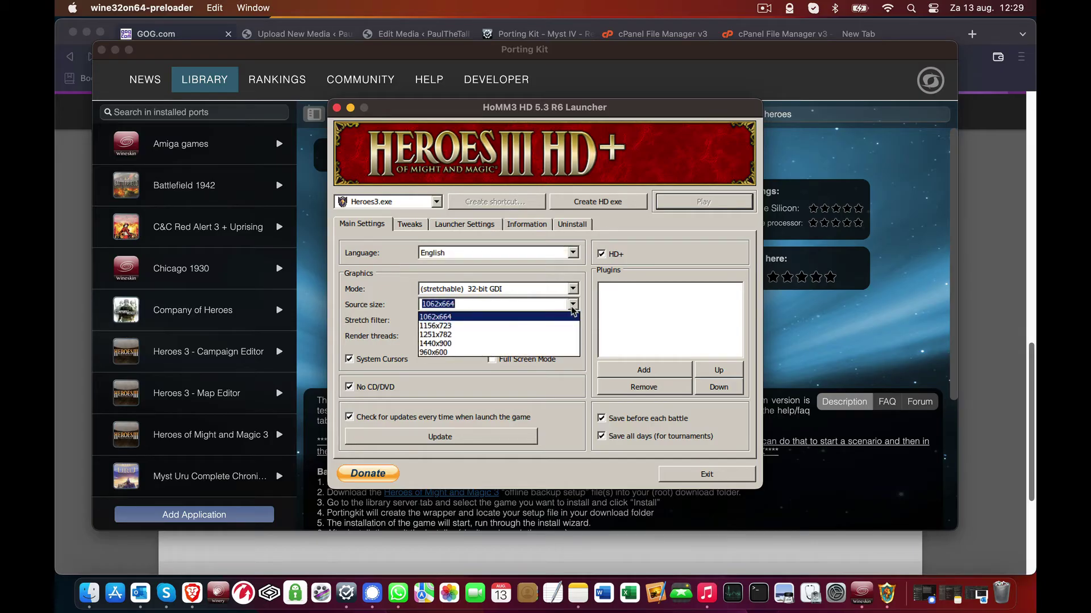
left_click(441, 317)
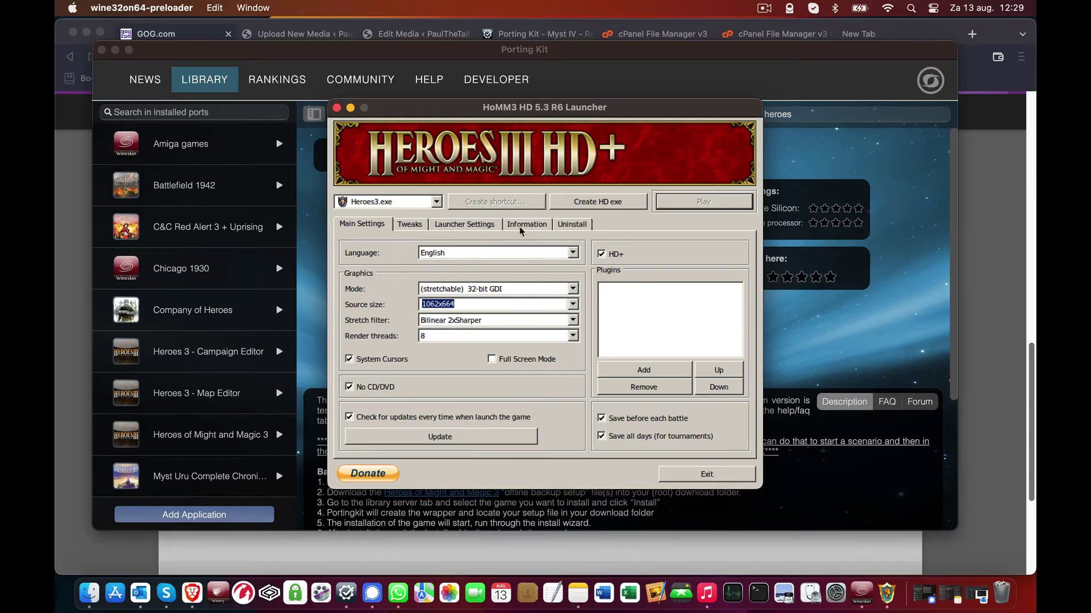
left_click(606, 203)
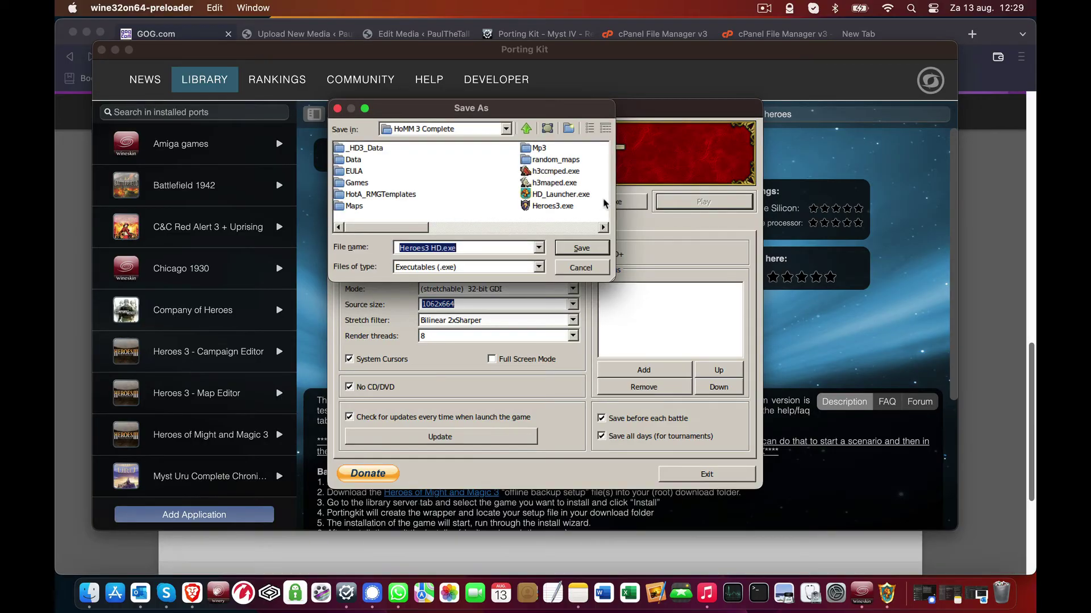
left_click(582, 249)
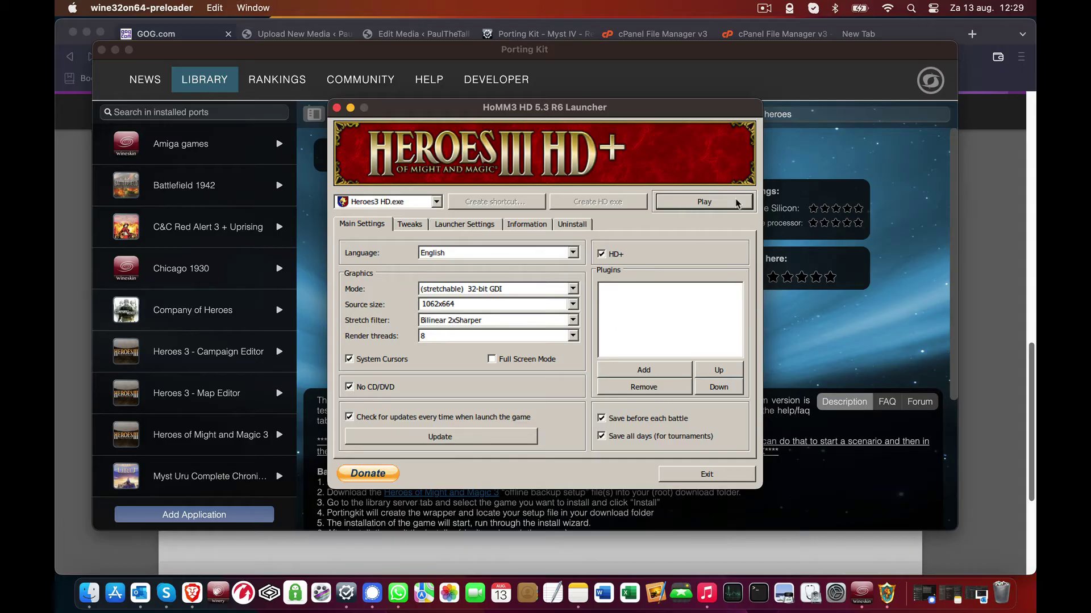
- Launch the game from the HD launcher, bring its window forward in full screen, and skip the intro videos
left_click(705, 203)
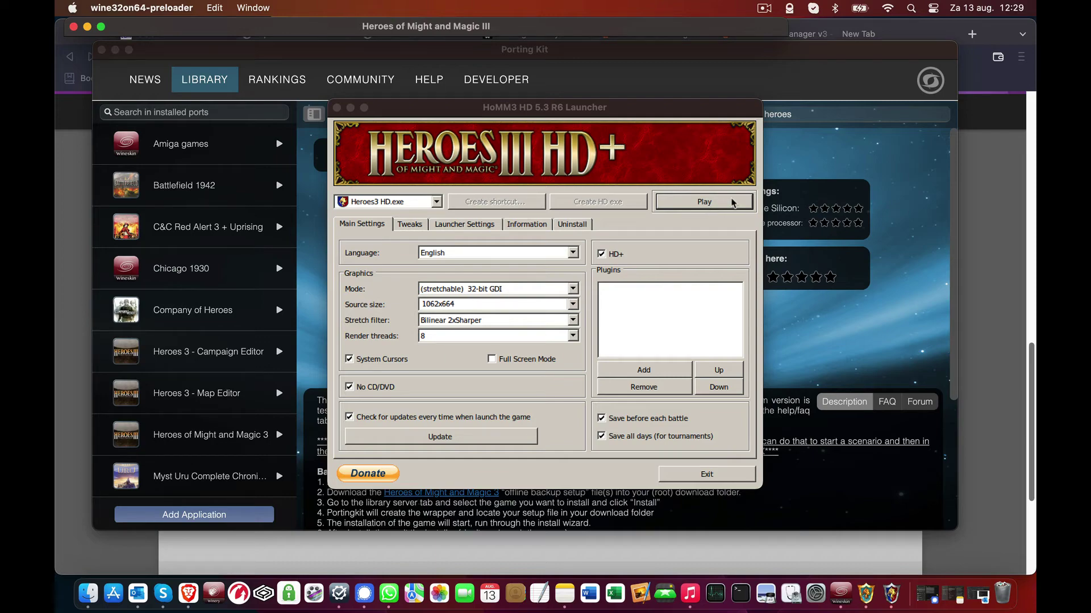
left_click(870, 600)
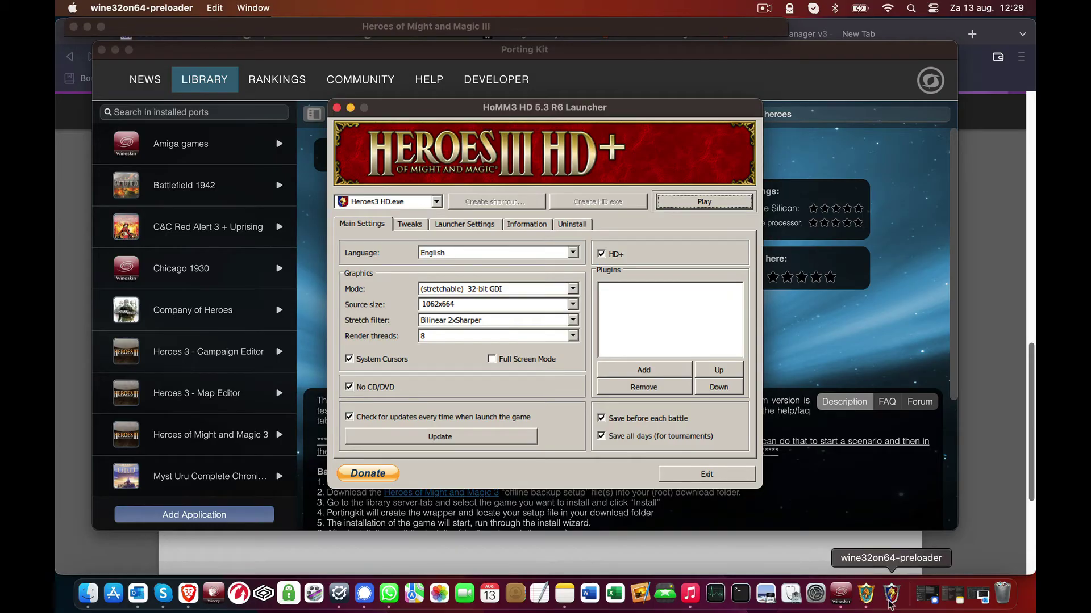
left_click(890, 603)
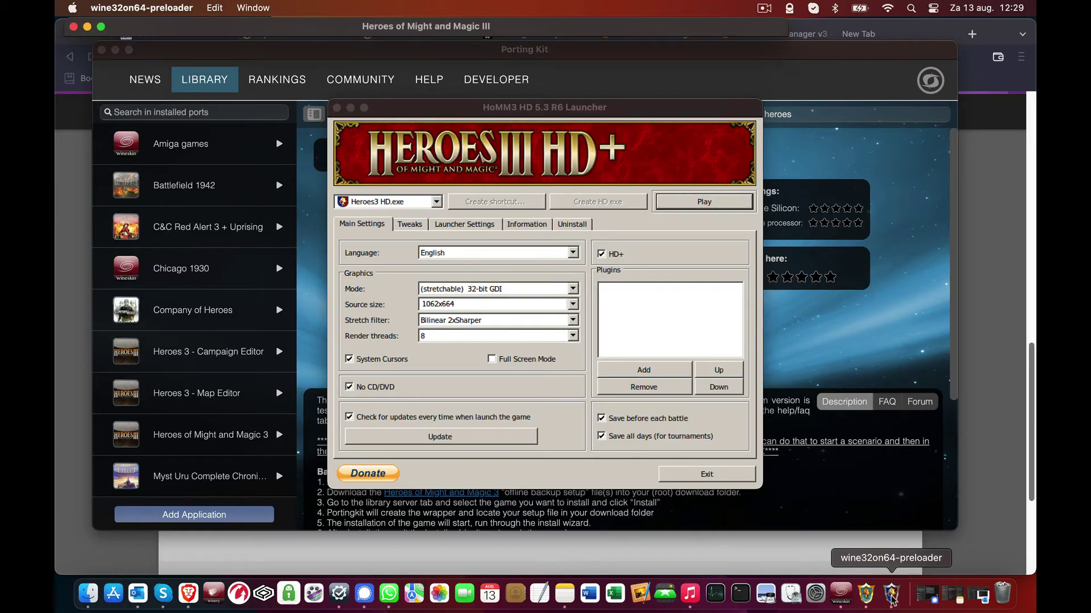
left_click(274, 30)
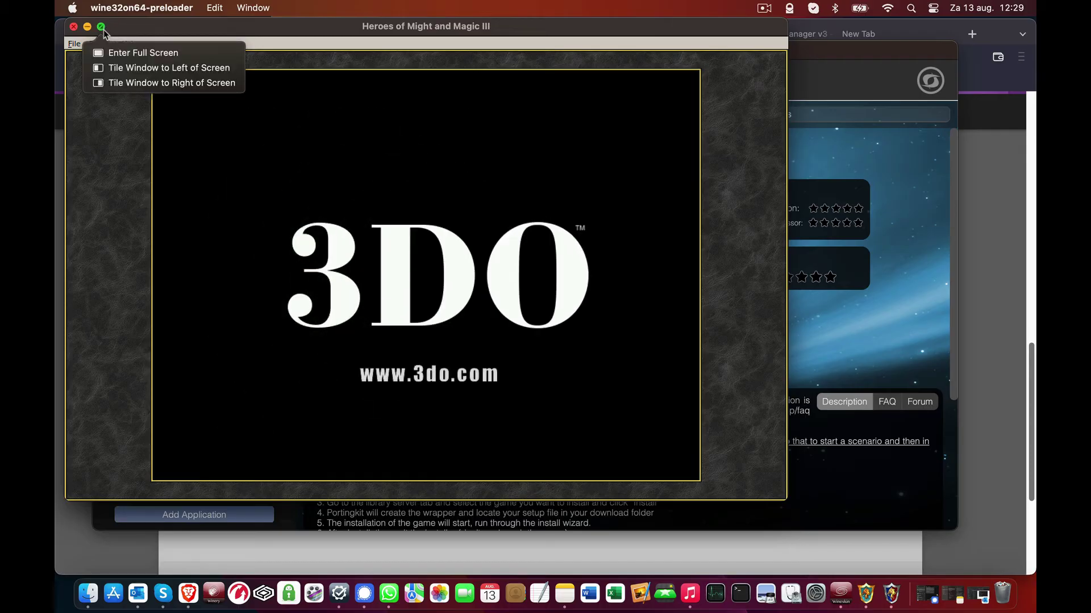
left_click(104, 30)
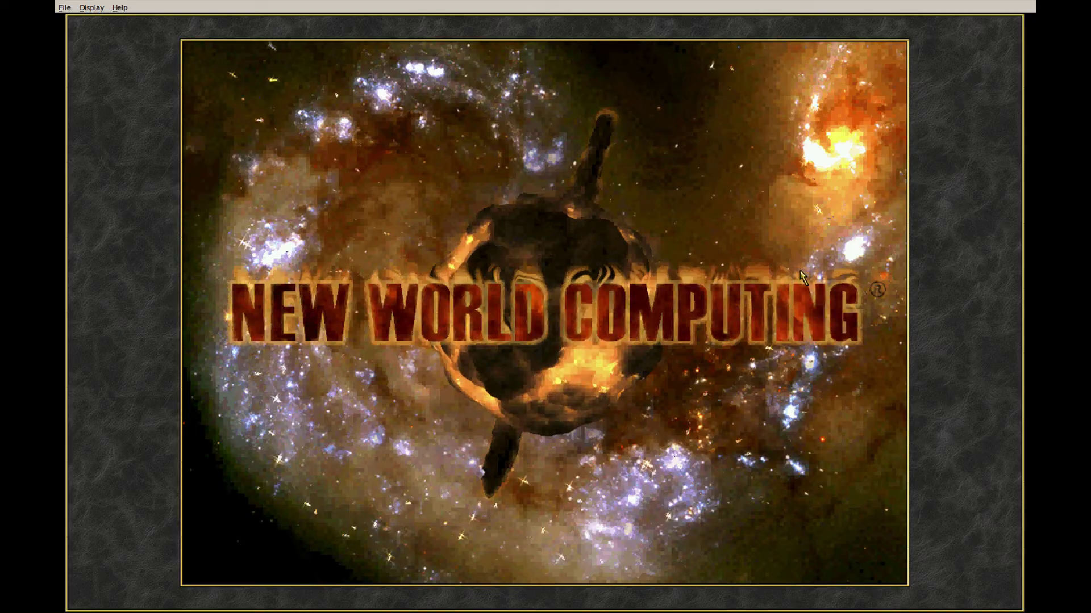
left_click(688, 310)
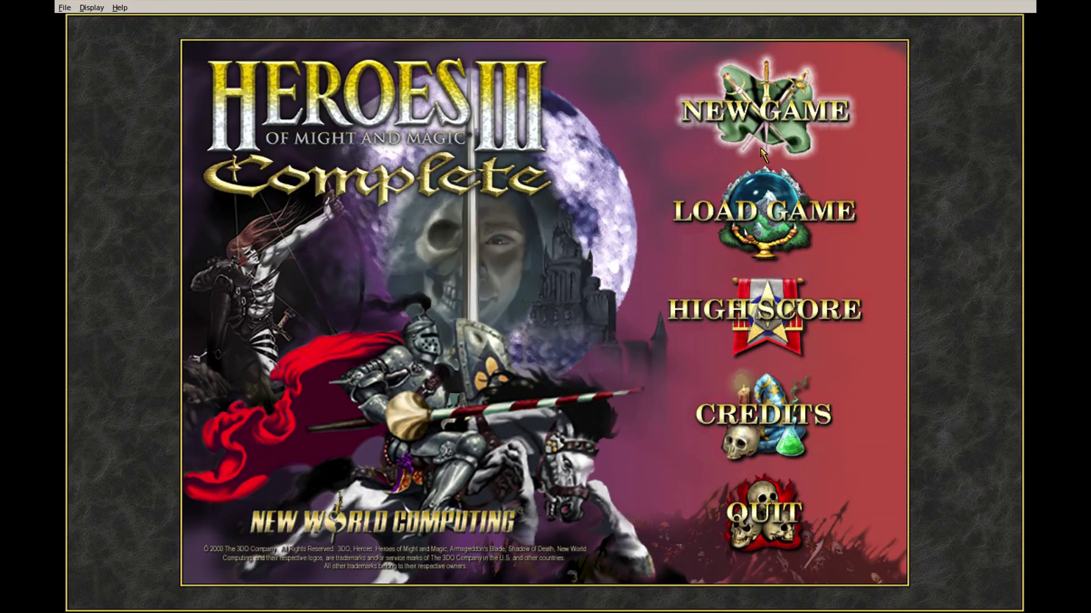
- Begin a new Shadow of Death campaign, New Beginning, with the wood and ore bonus for the Clearing the Border scenario
left_click(768, 109)
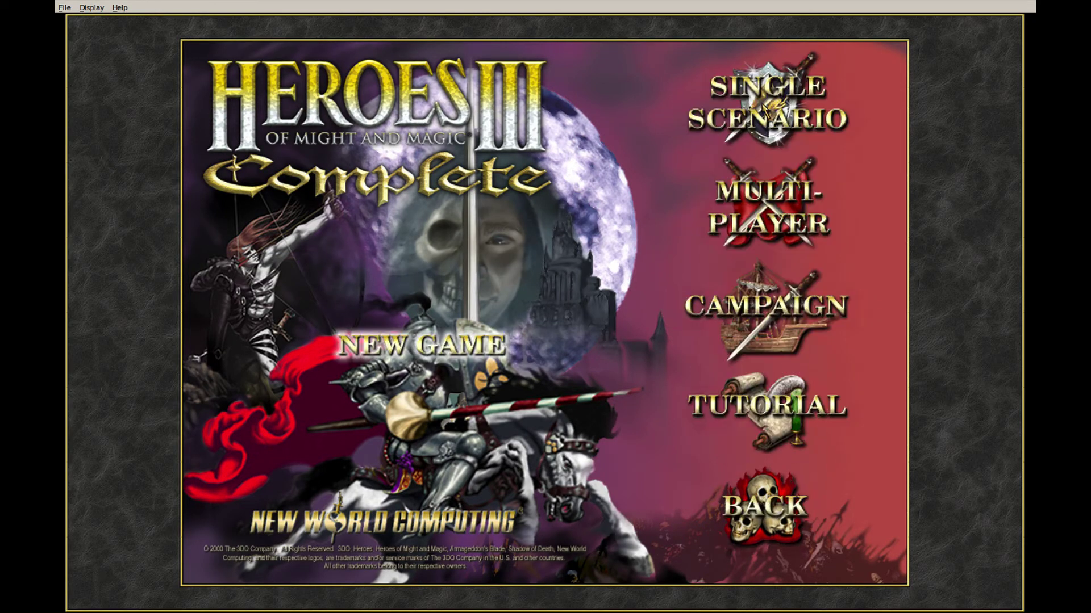
left_click(772, 329)
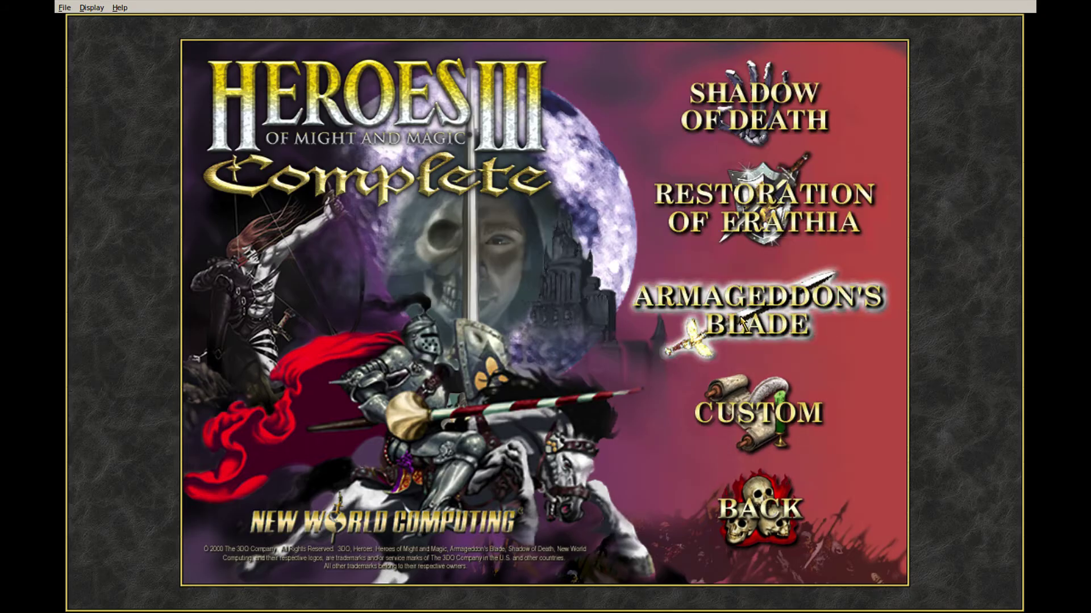
left_click(753, 131)
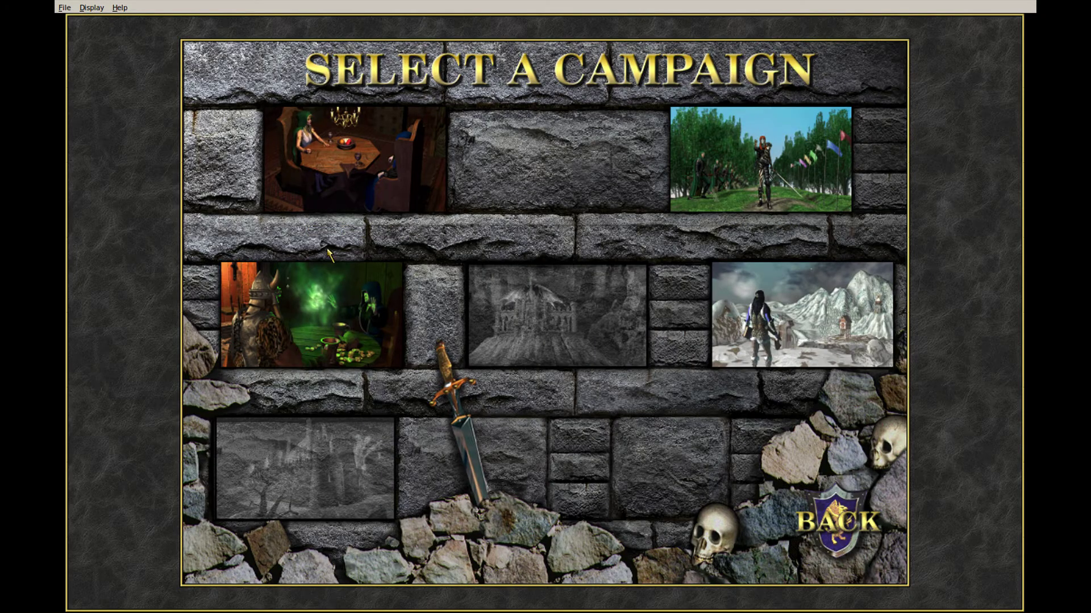
left_click(356, 162)
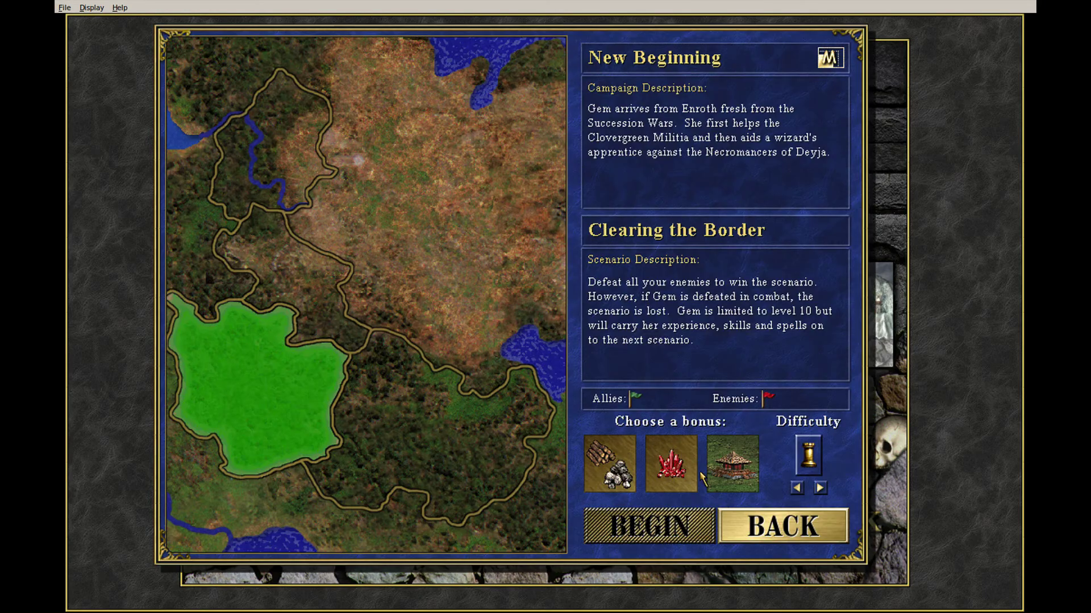
left_click(632, 480)
left_click(649, 526)
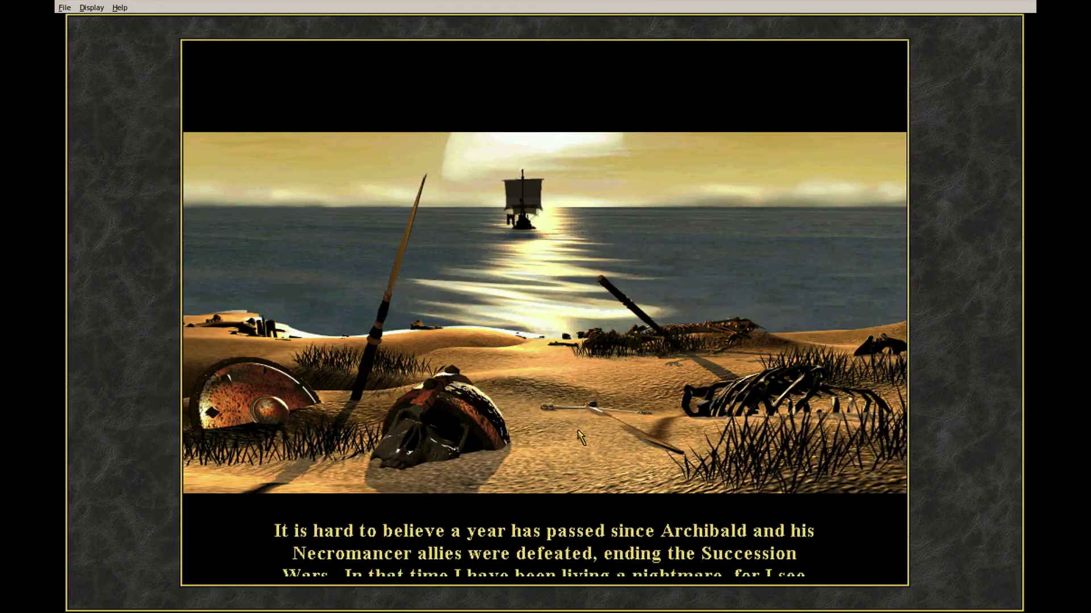
- Skip the campaign's opening cutscene and dismiss the story message on the adventure map
left_click(580, 437)
left_click(544, 447)
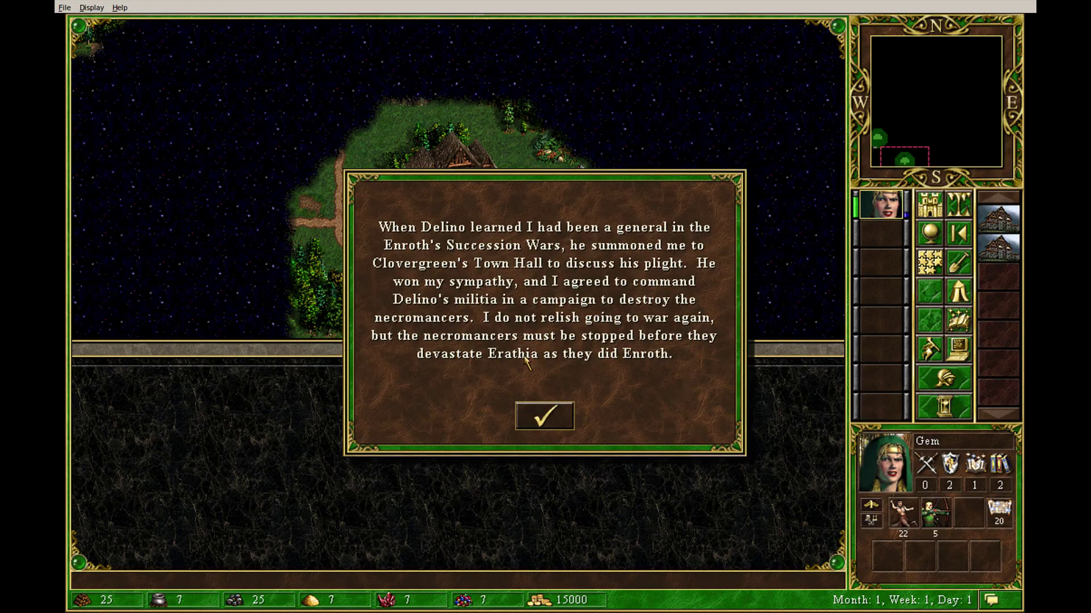
left_click(539, 414)
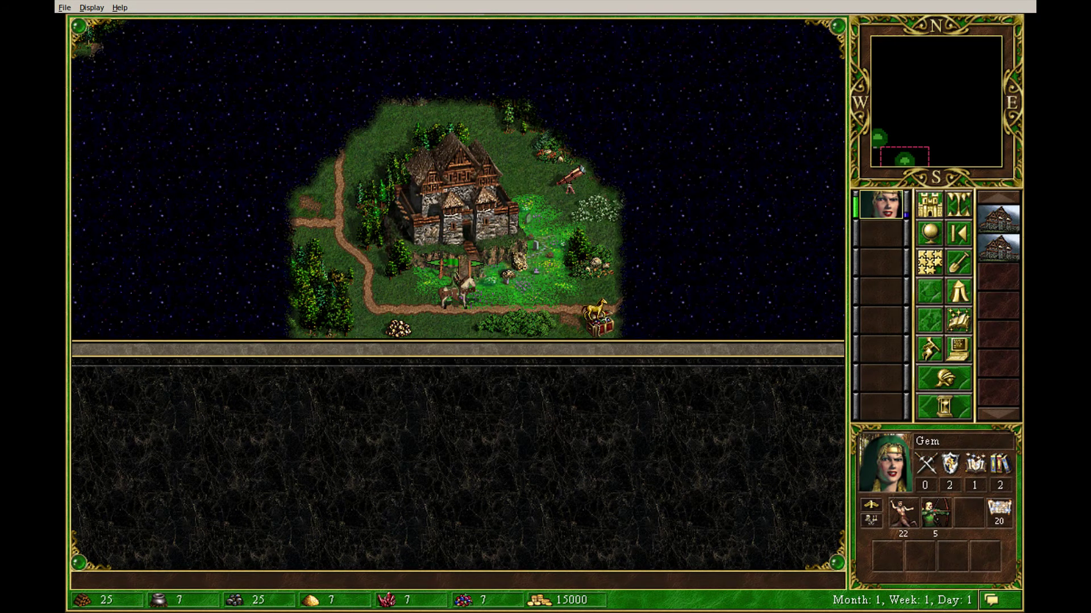
- Move Gem to the treasure chest, take the 1500 gold, and bring her along the road to visit the Speculum
double_click(595, 315)
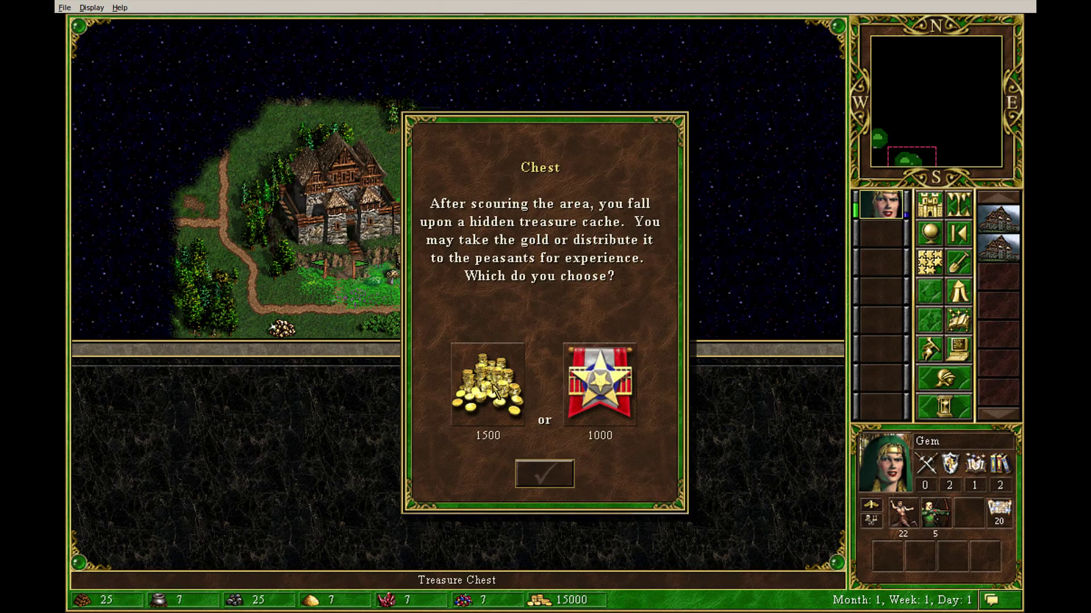
left_click(495, 389)
left_click(548, 472)
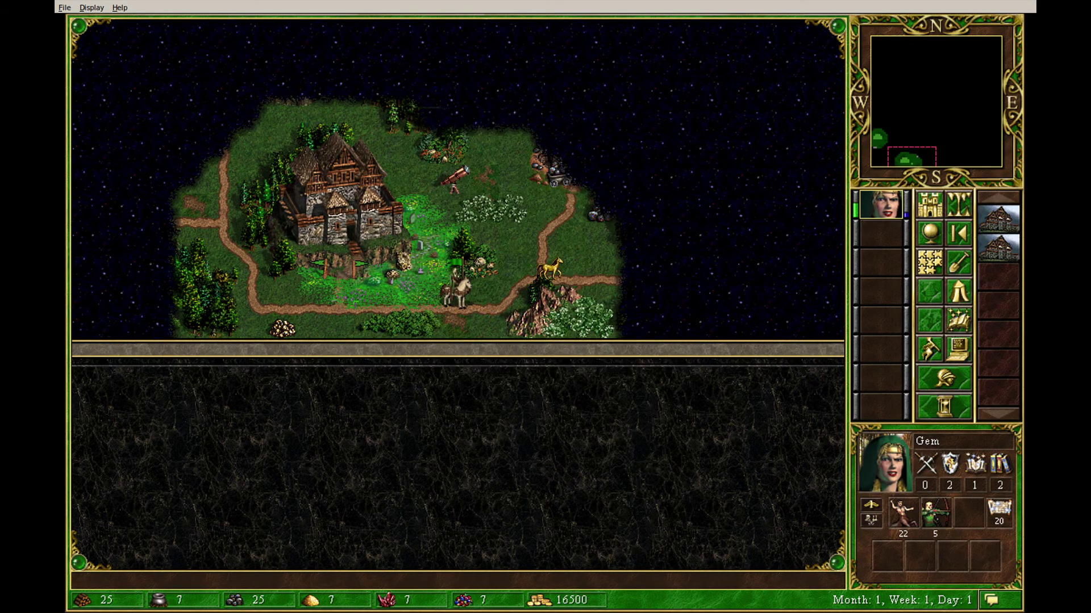
double_click(549, 270)
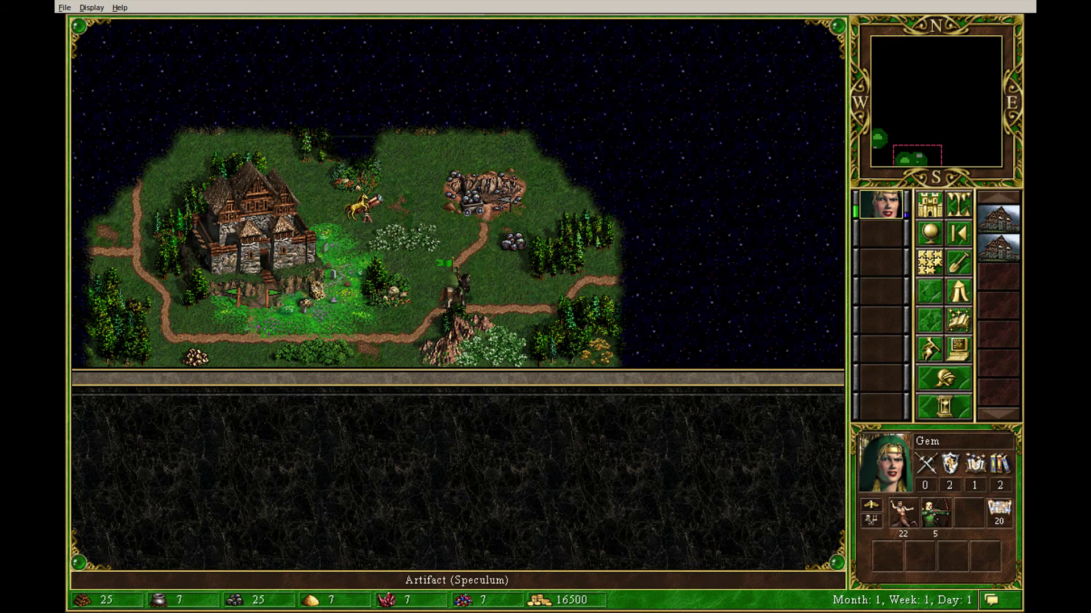
double_click(363, 208)
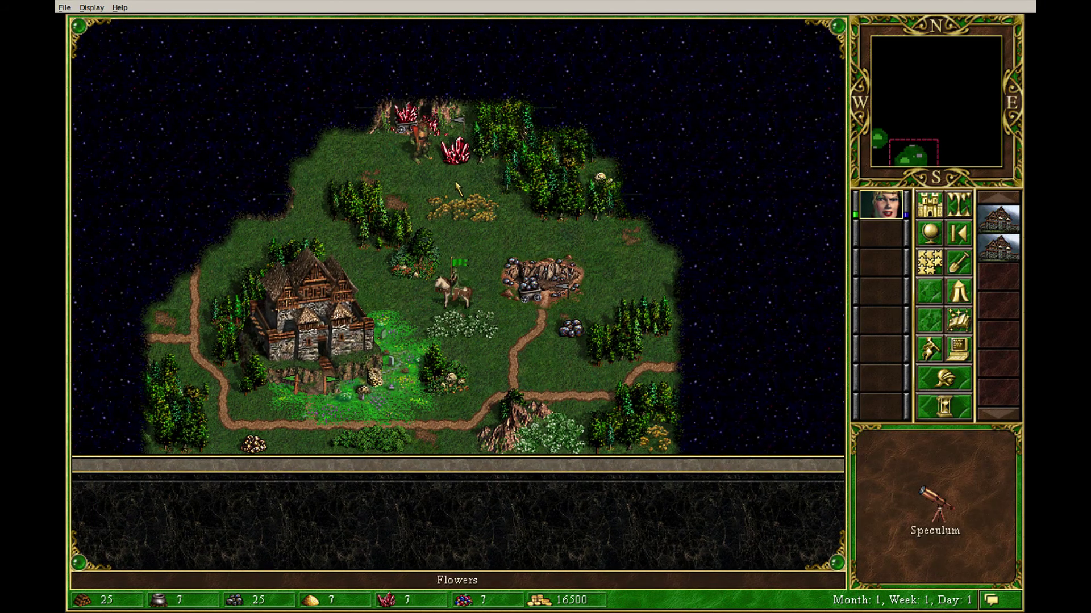
- Send Gem to the guarded crystals near the crystal mine, retreat from the ogre battle, and apply the battle result
double_click(455, 152)
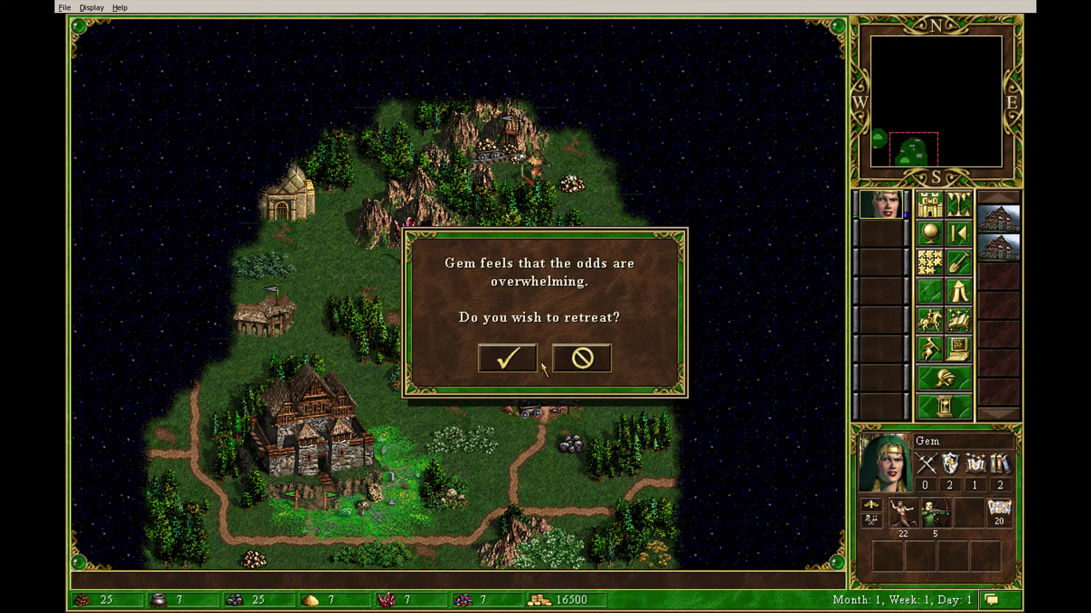
left_click(513, 366)
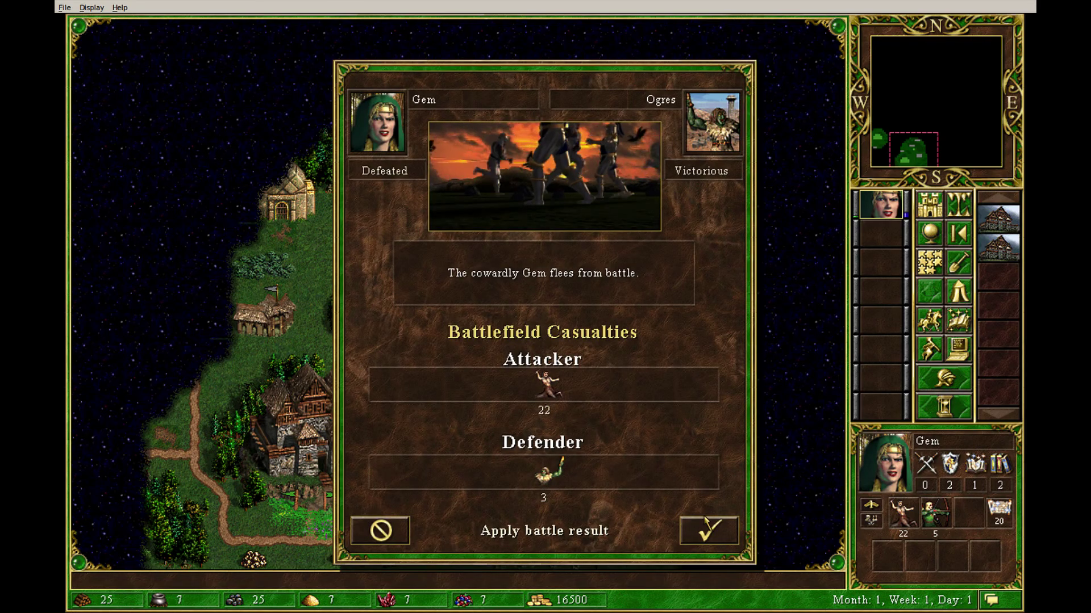
left_click(717, 531)
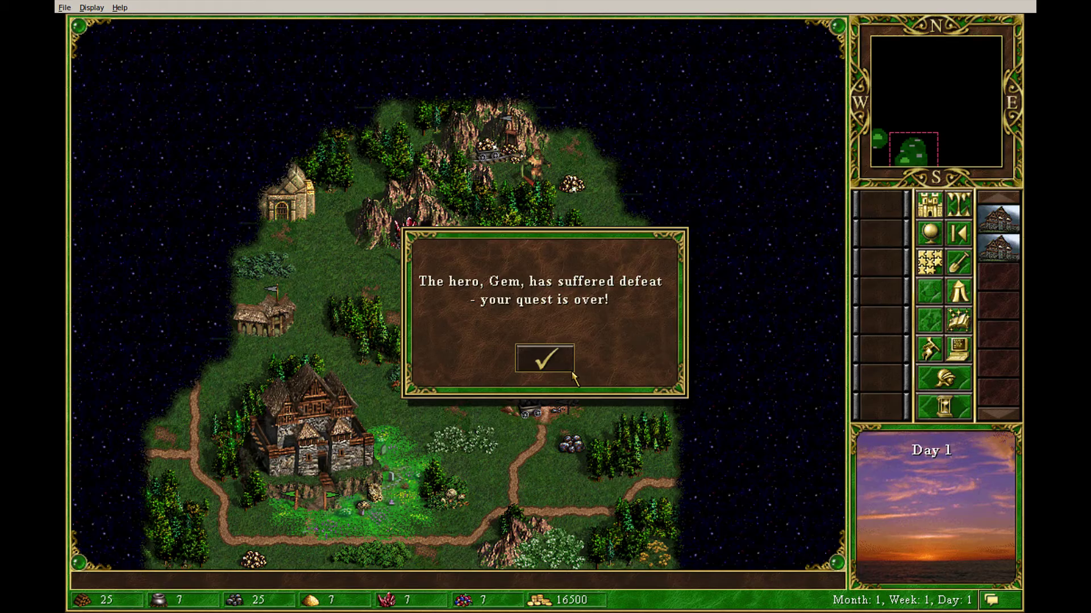
left_click(571, 372)
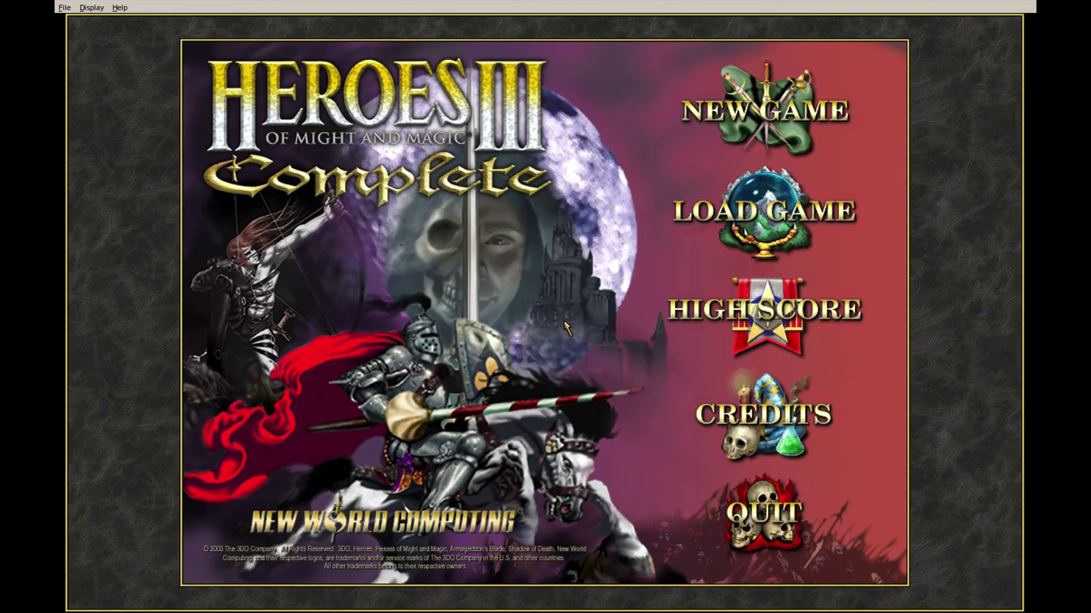
- Begin the Dwarven Gold single scenario on the pawn difficulty, dismiss its opening message, and look over the system options
left_click(774, 129)
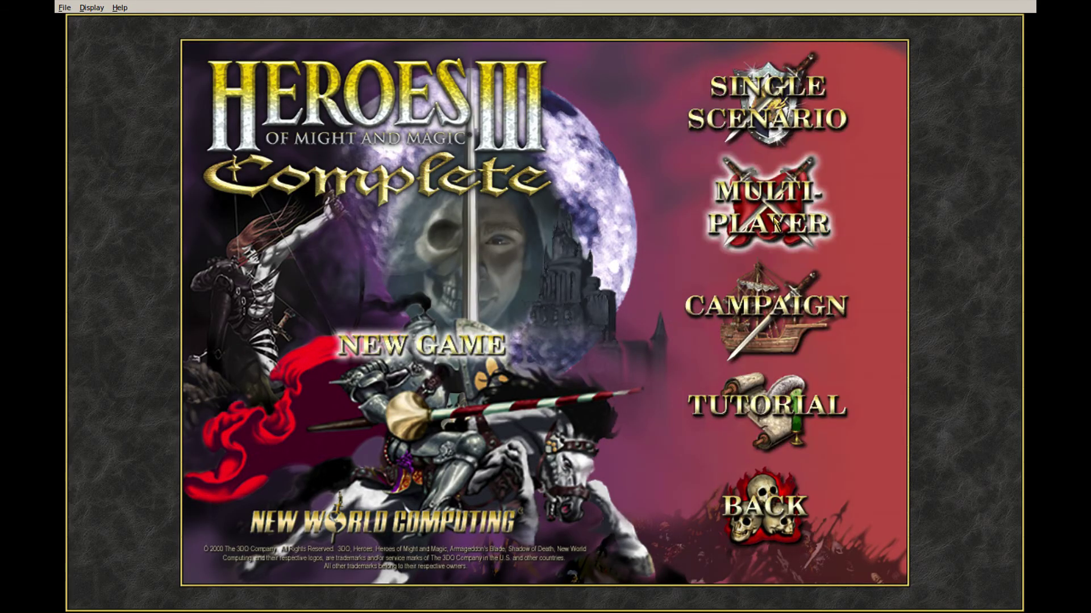
left_click(774, 128)
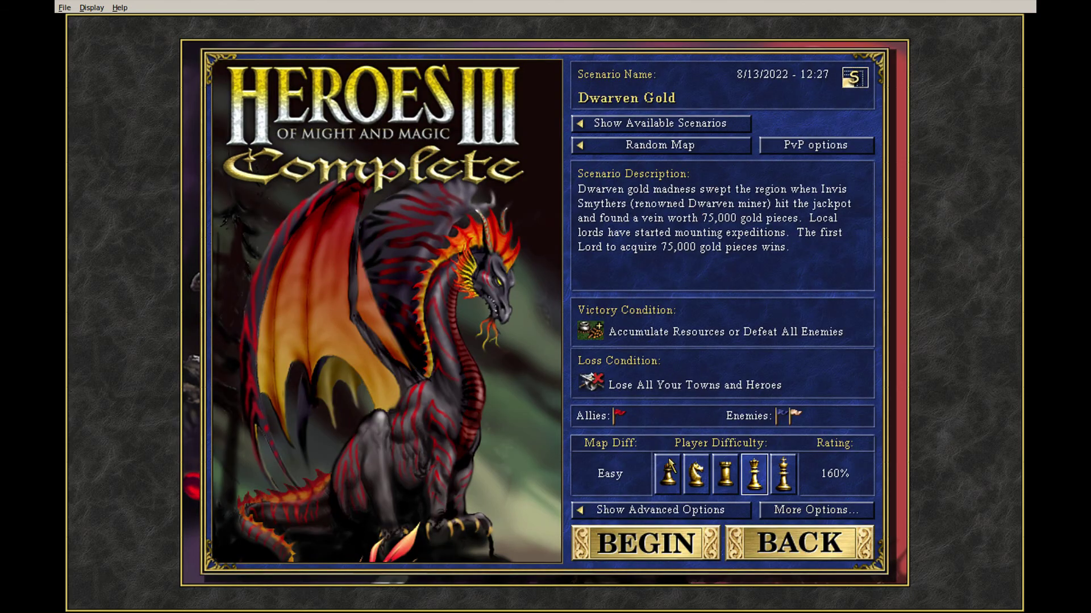
left_click(668, 475)
left_click(658, 544)
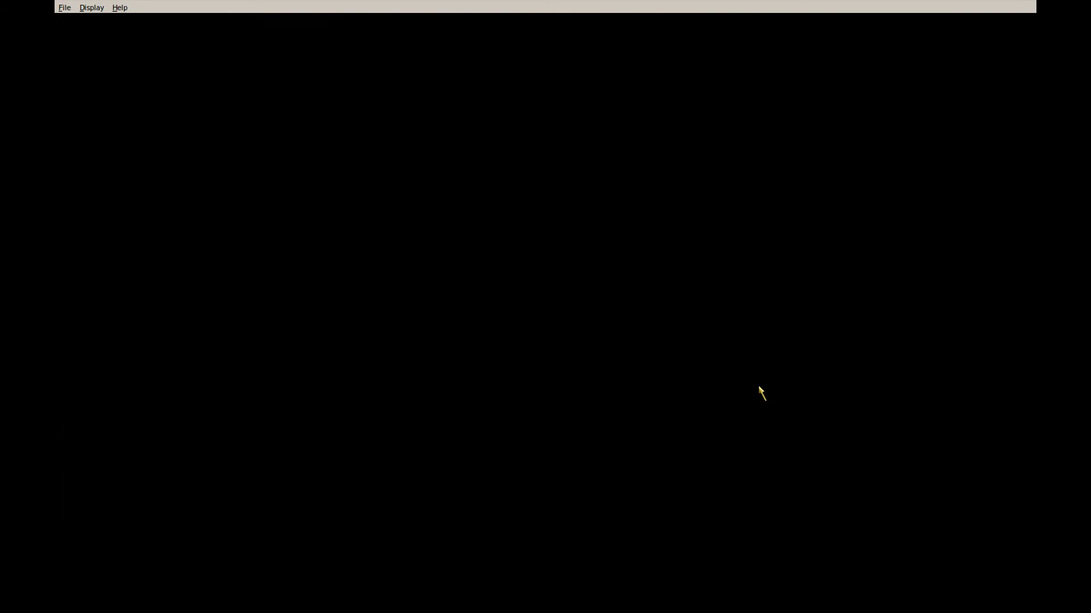
left_click(573, 388)
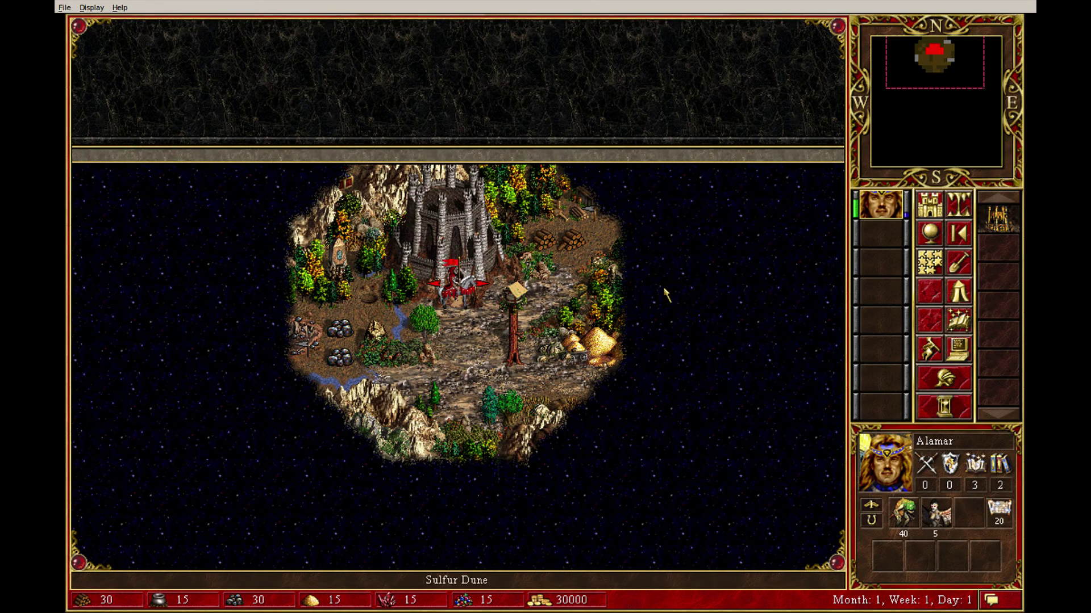
left_click(957, 349)
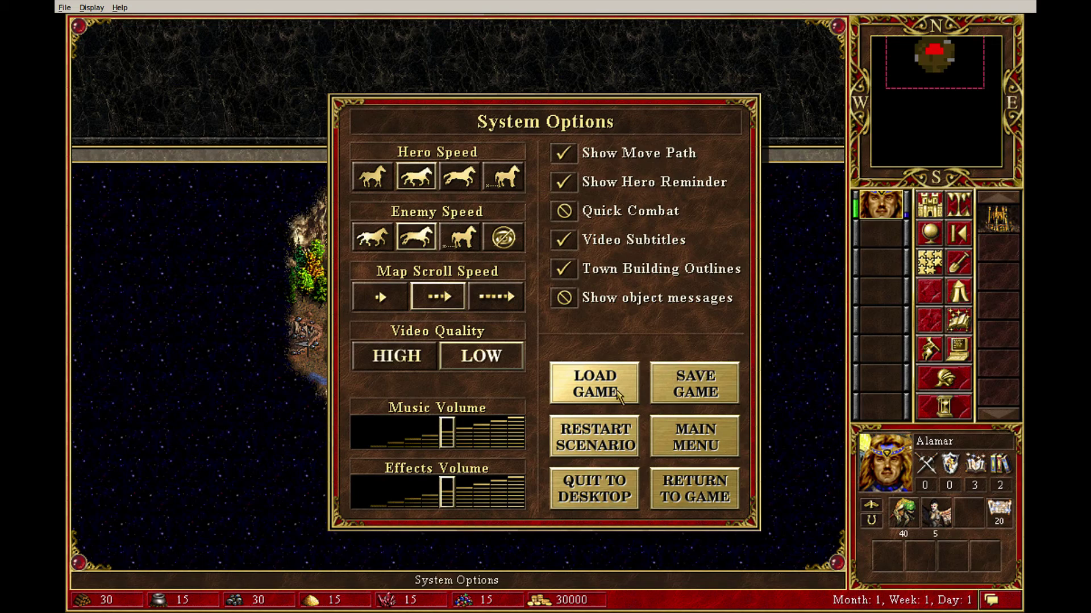
left_click(710, 501)
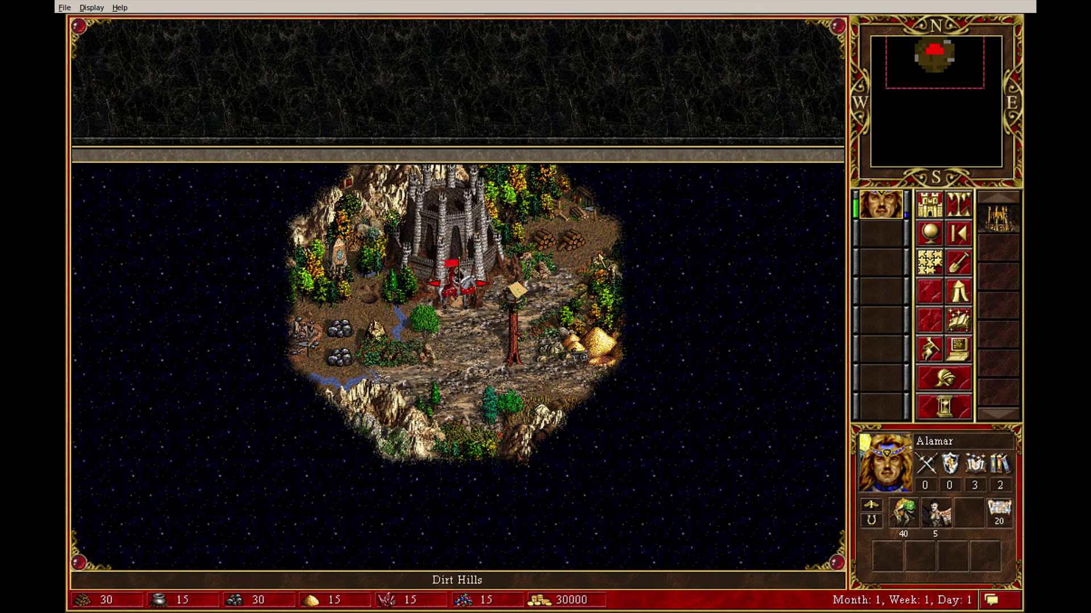
- Move Alamar east from the town past the sawmill and attack the goblins guarding the Alchemist's Lab
left_click(562, 263)
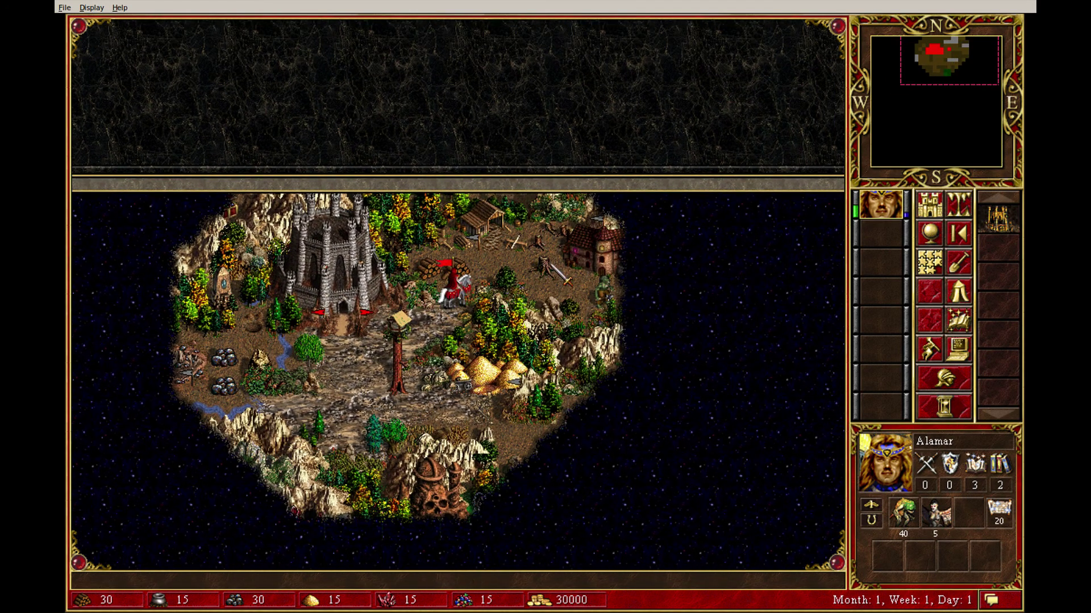
left_click(555, 278)
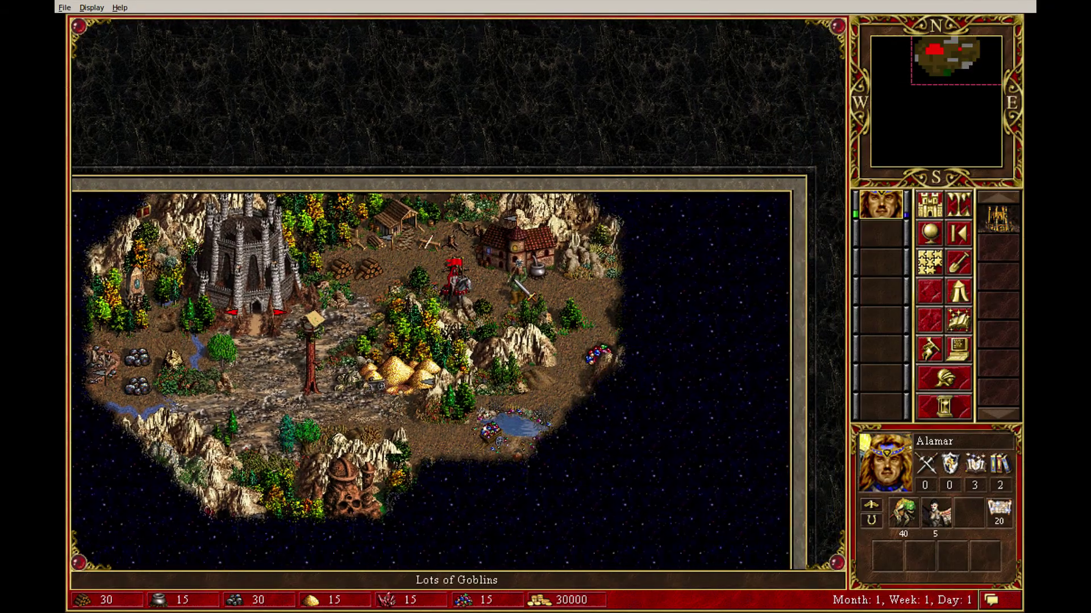
left_click(514, 291)
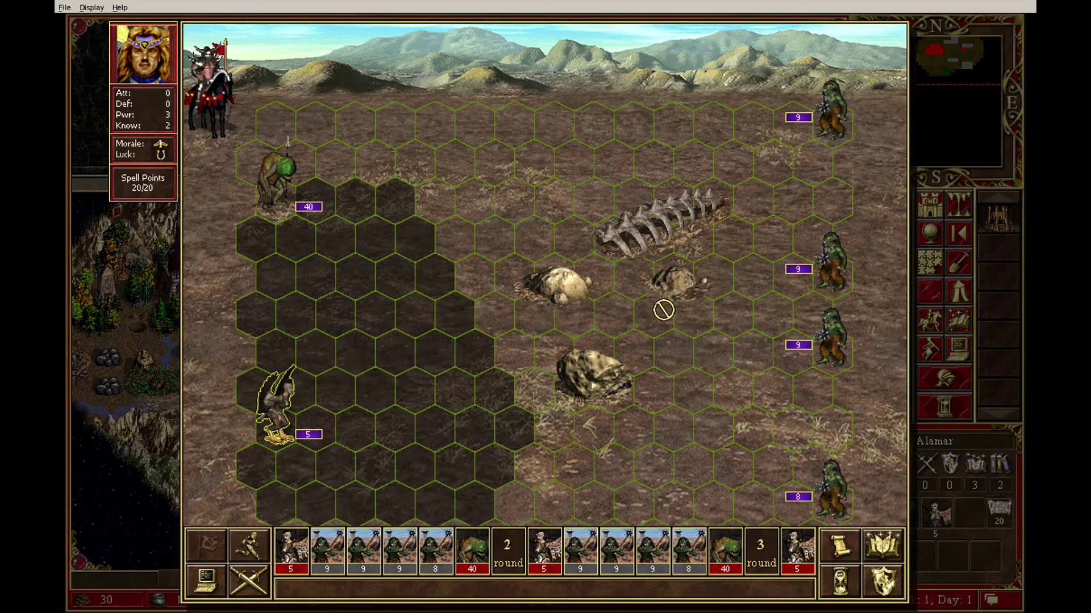
- Fight the goblin stacks with the harpies and troglodytes until the battle is over, and apply the battle result
left_click(515, 423)
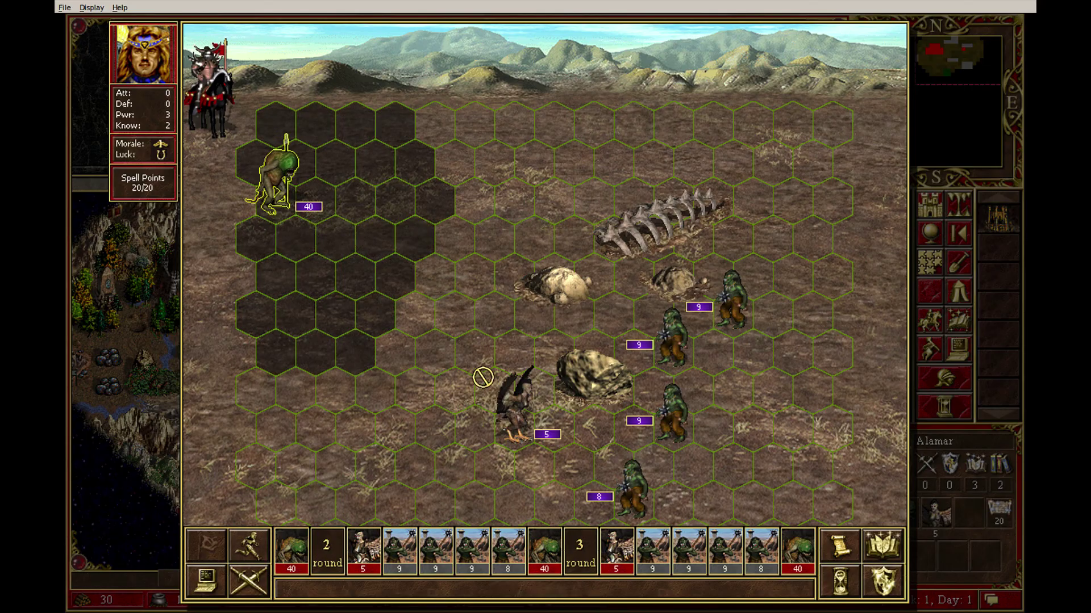
left_click(379, 320)
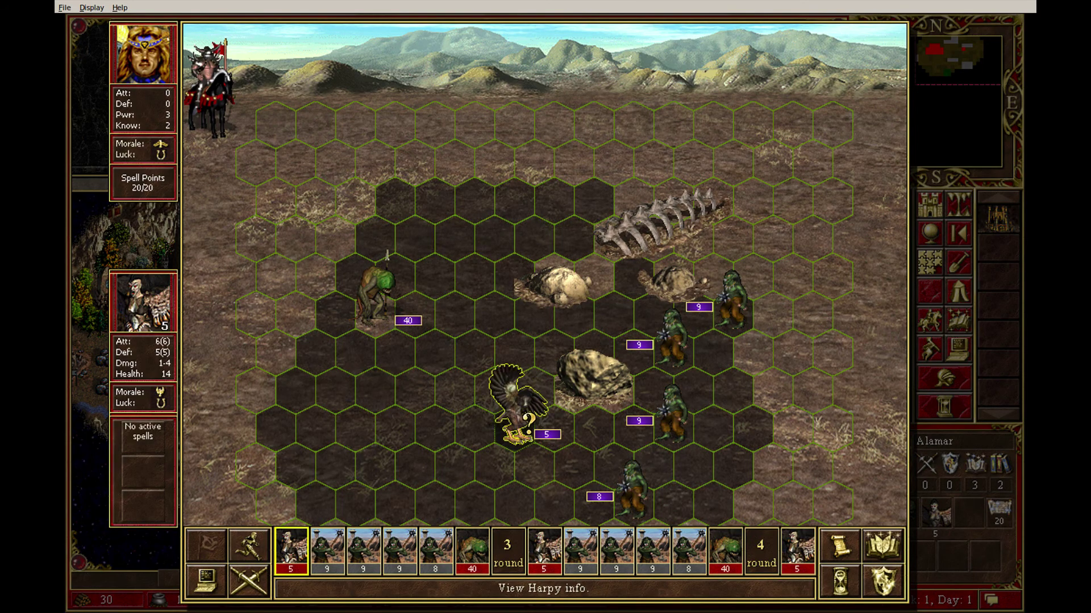
left_click(631, 490)
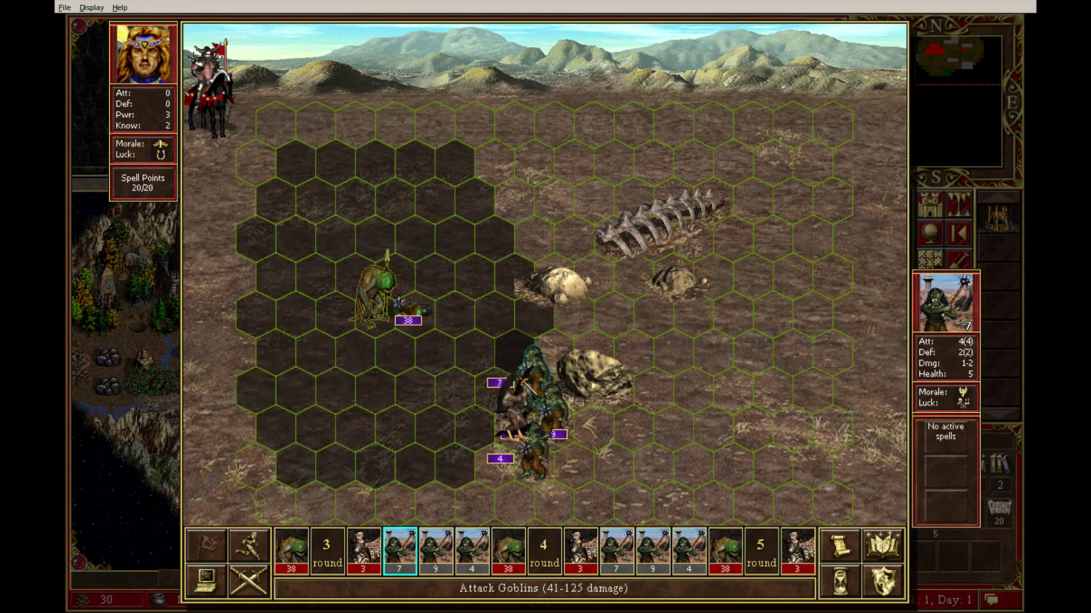
left_click(531, 355)
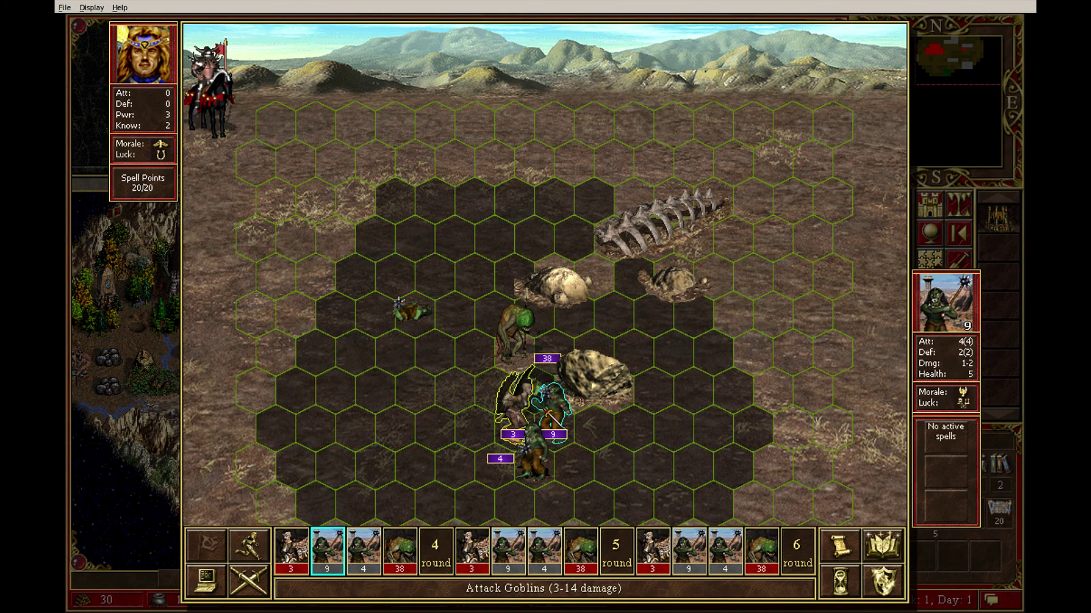
left_click(564, 434)
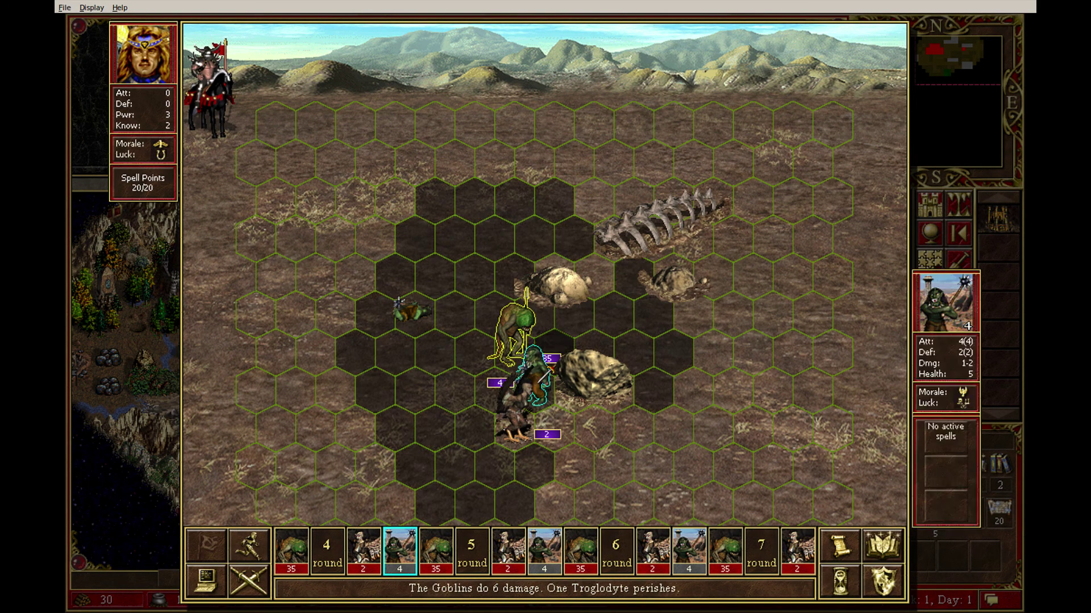
left_click(543, 366)
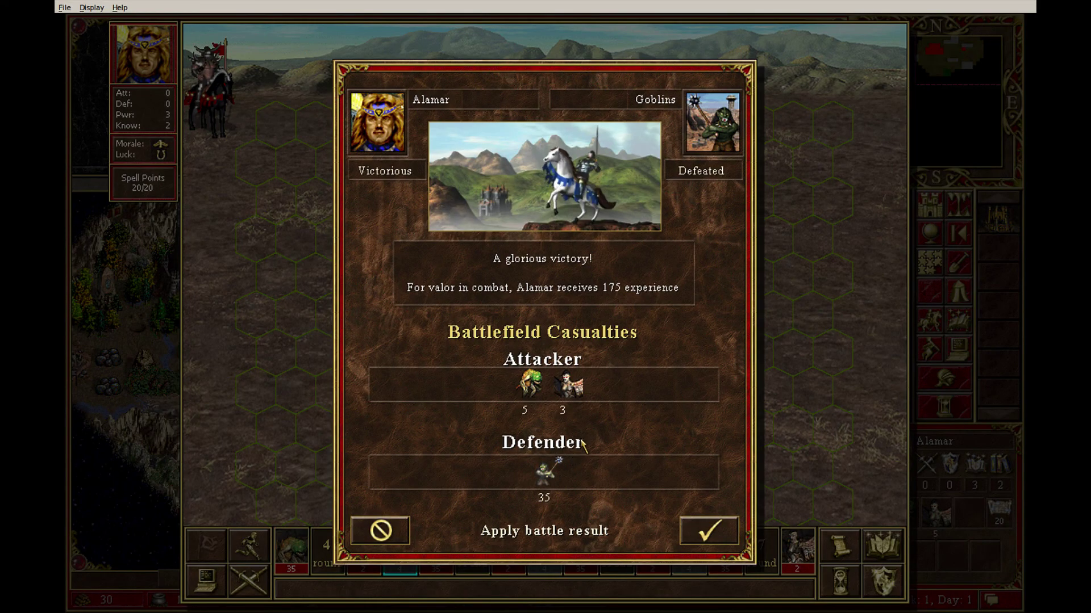
left_click(713, 533)
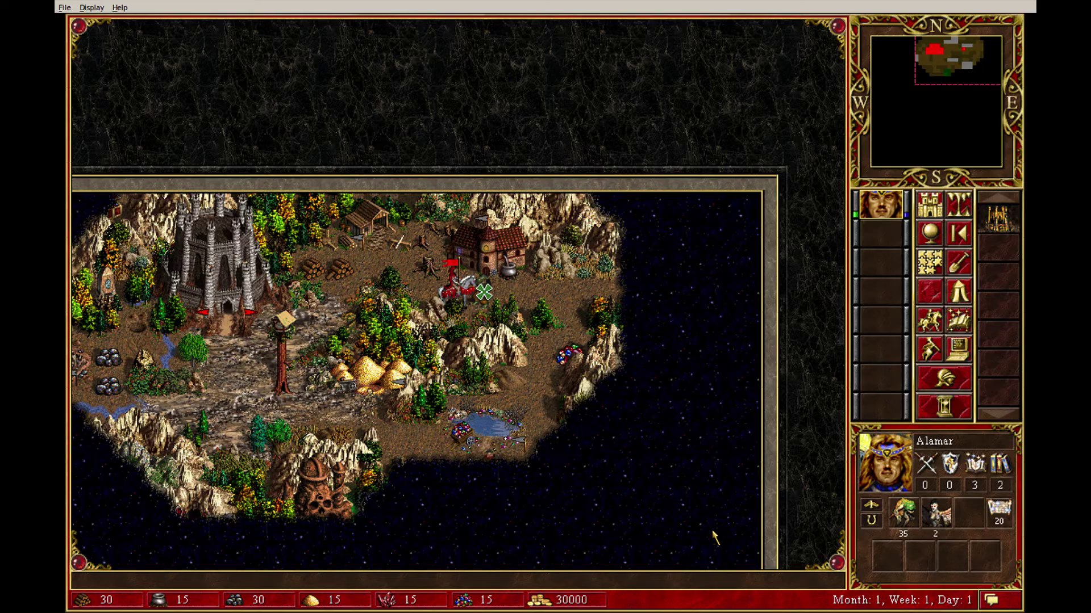
- Claim the Alchemist's Lab with Alamar and send him toward the pile of gems to the southeast
double_click(488, 256)
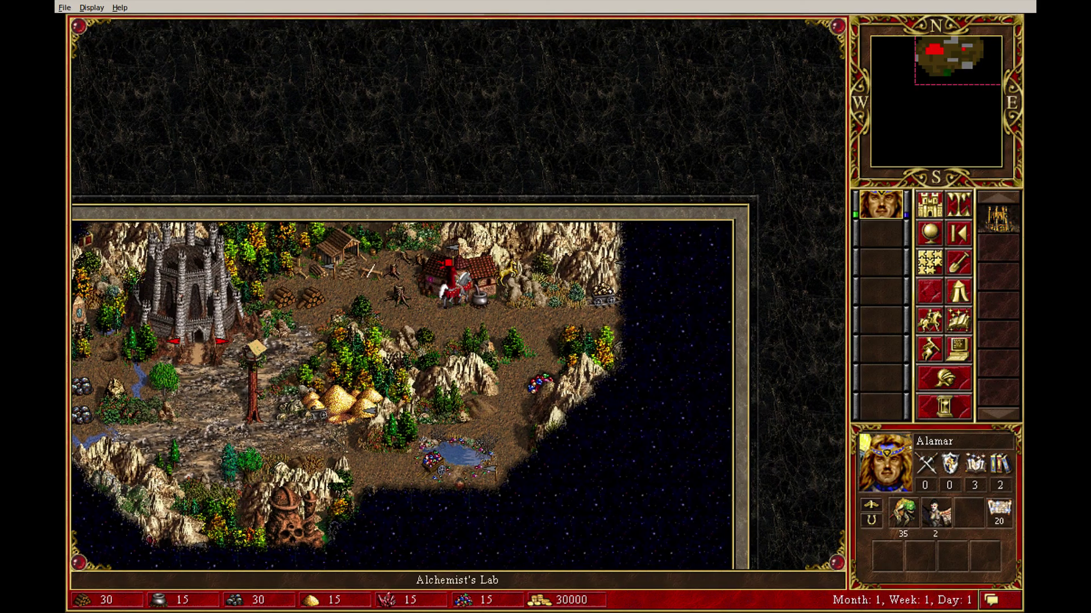
double_click(539, 375)
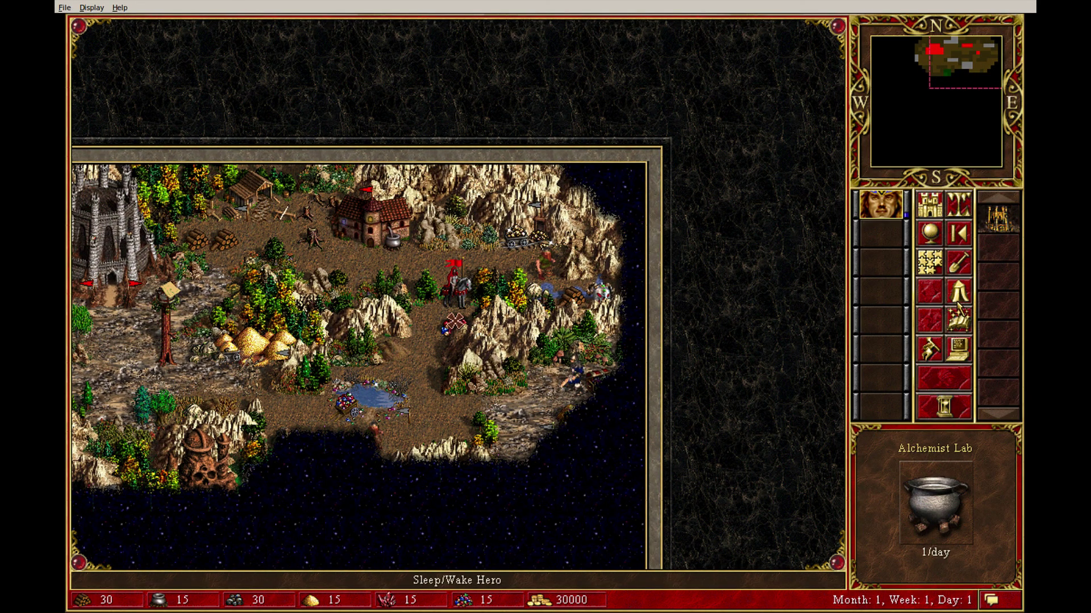
- Quit the game to the desktop through the system options and exit the HD launcher
left_click(959, 350)
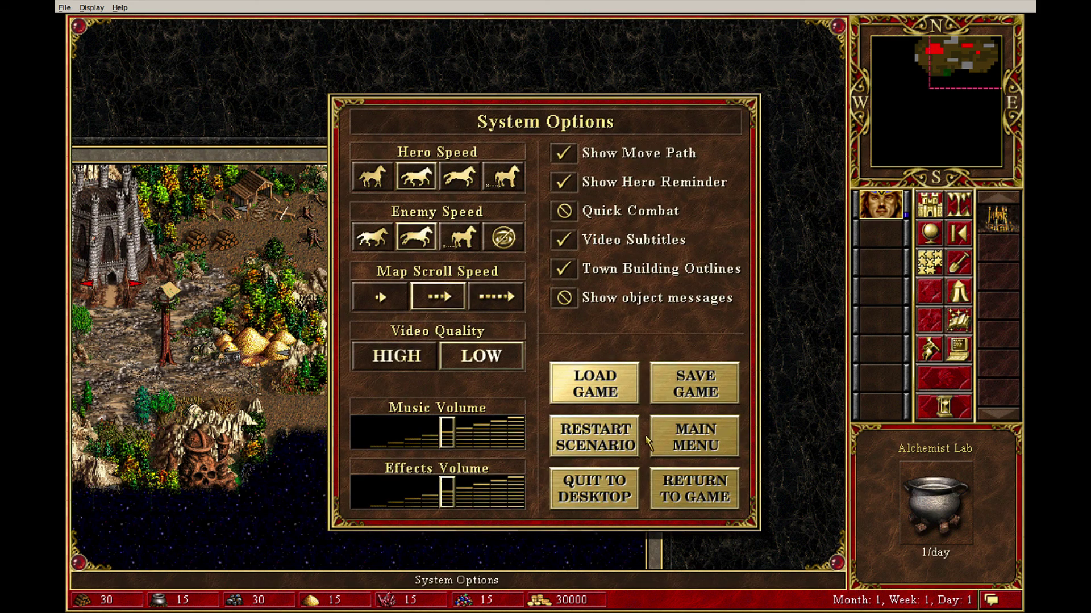
left_click(601, 487)
left_click(512, 366)
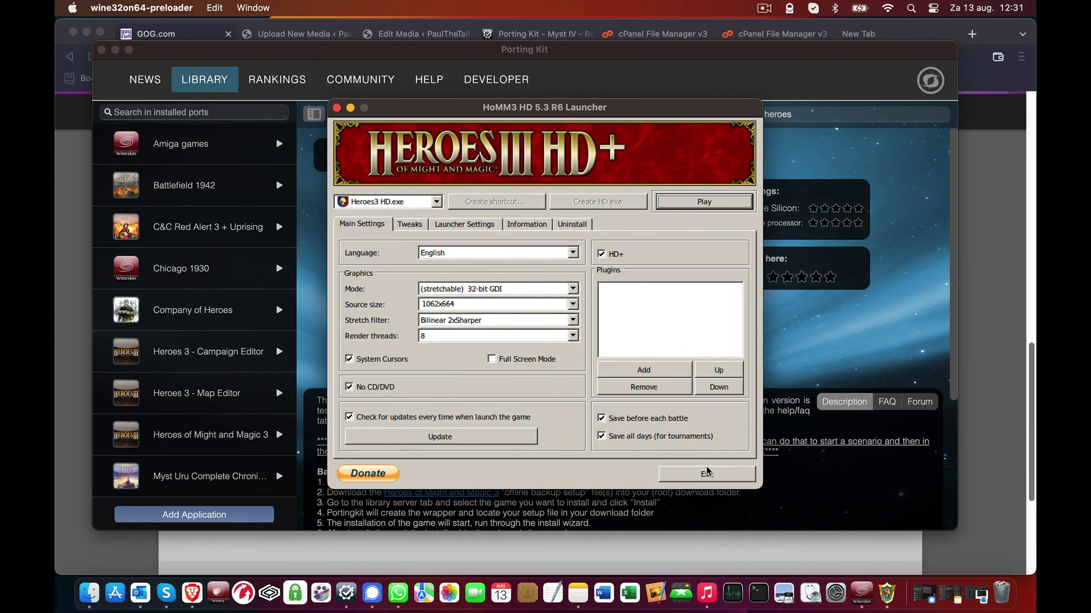
left_click(706, 473)
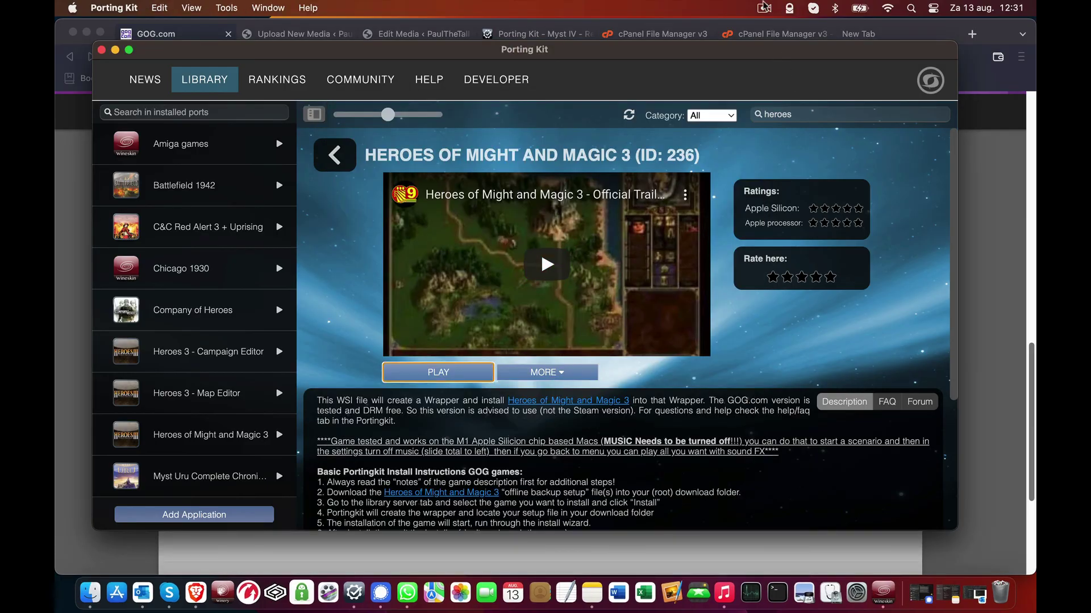